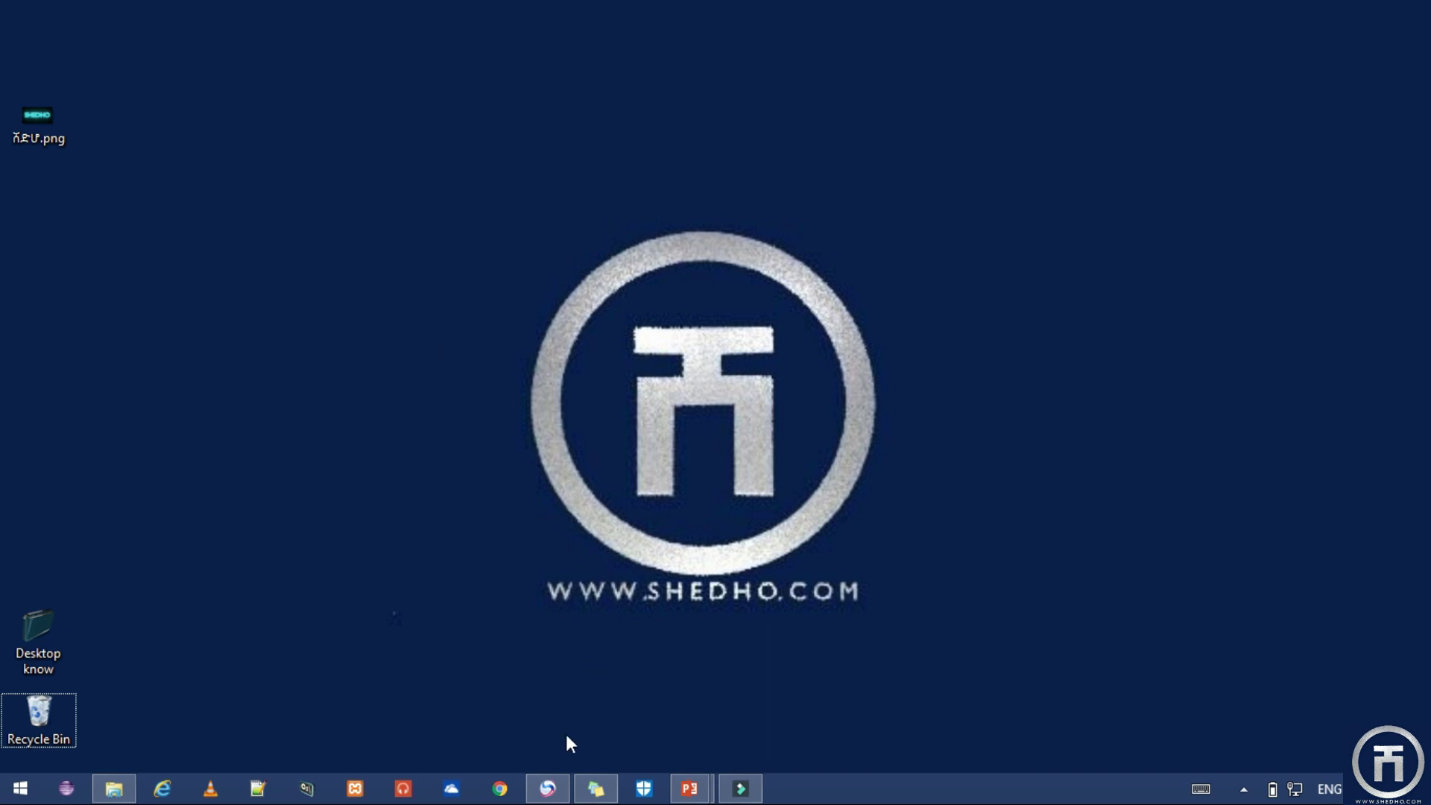
# Search Google in Baidu Browser for 'ccleaner' using the autocomplete suggestion.
pyautogui.moveTo(555, 787)
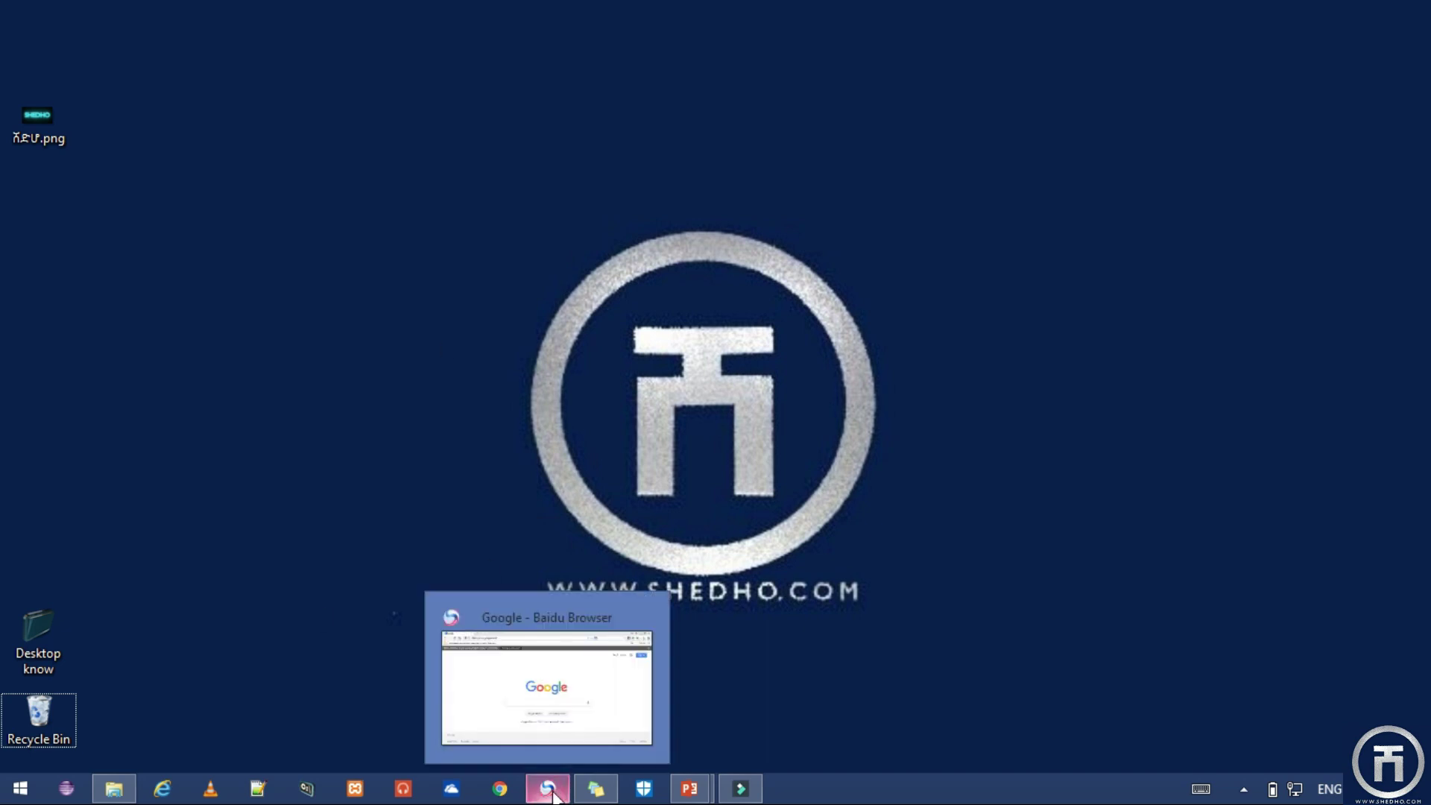
pyautogui.click(503, 637)
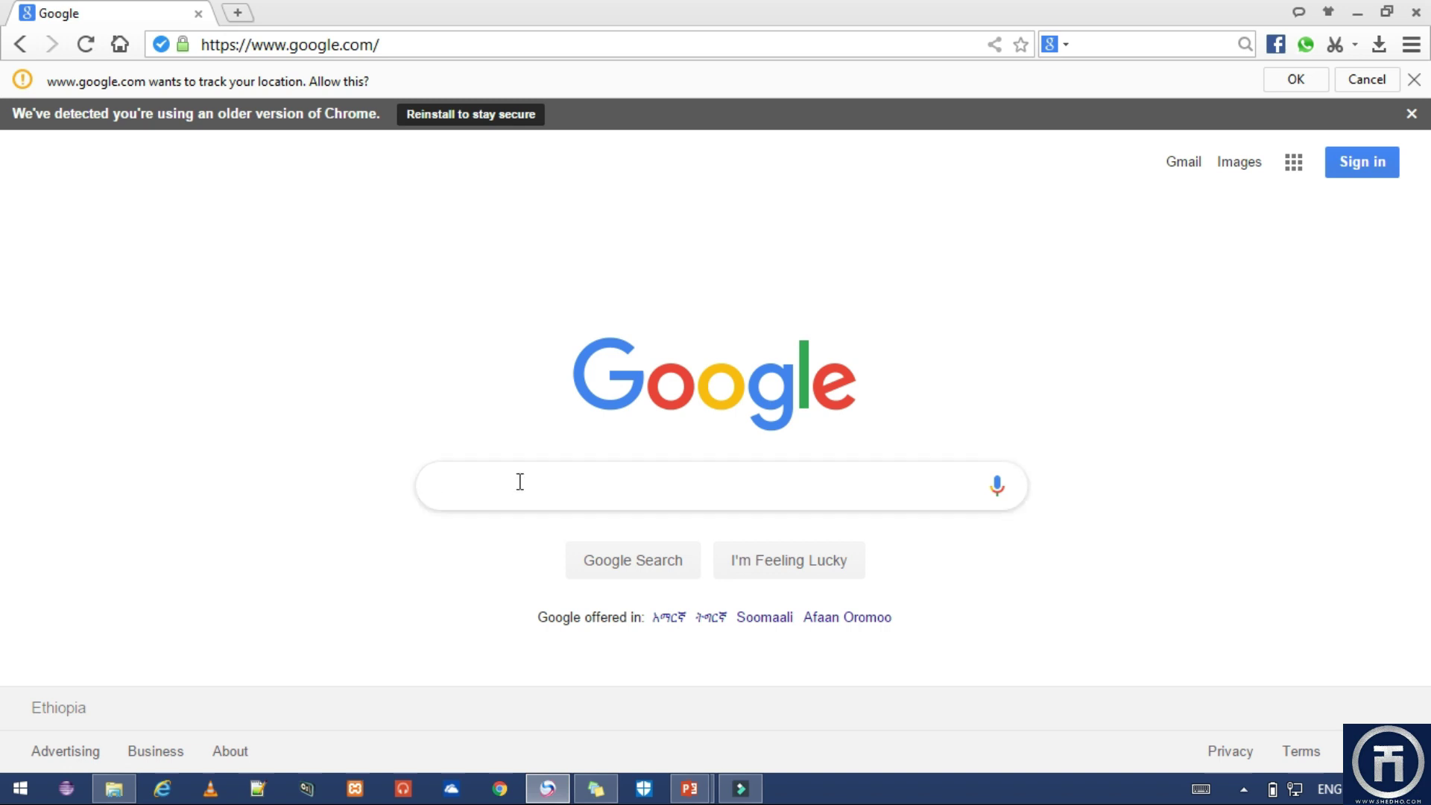
pyautogui.write('c')
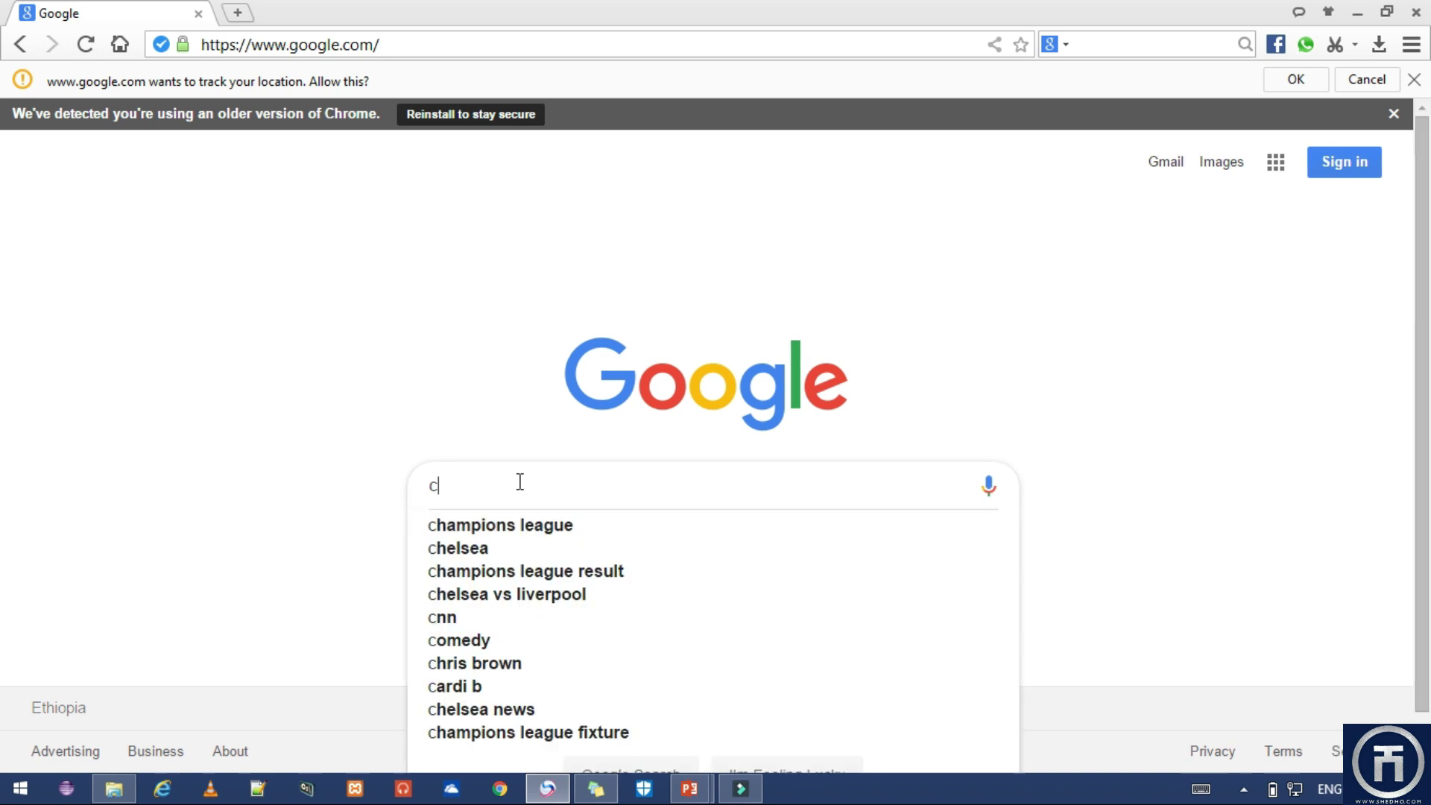
pyautogui.write('cl')
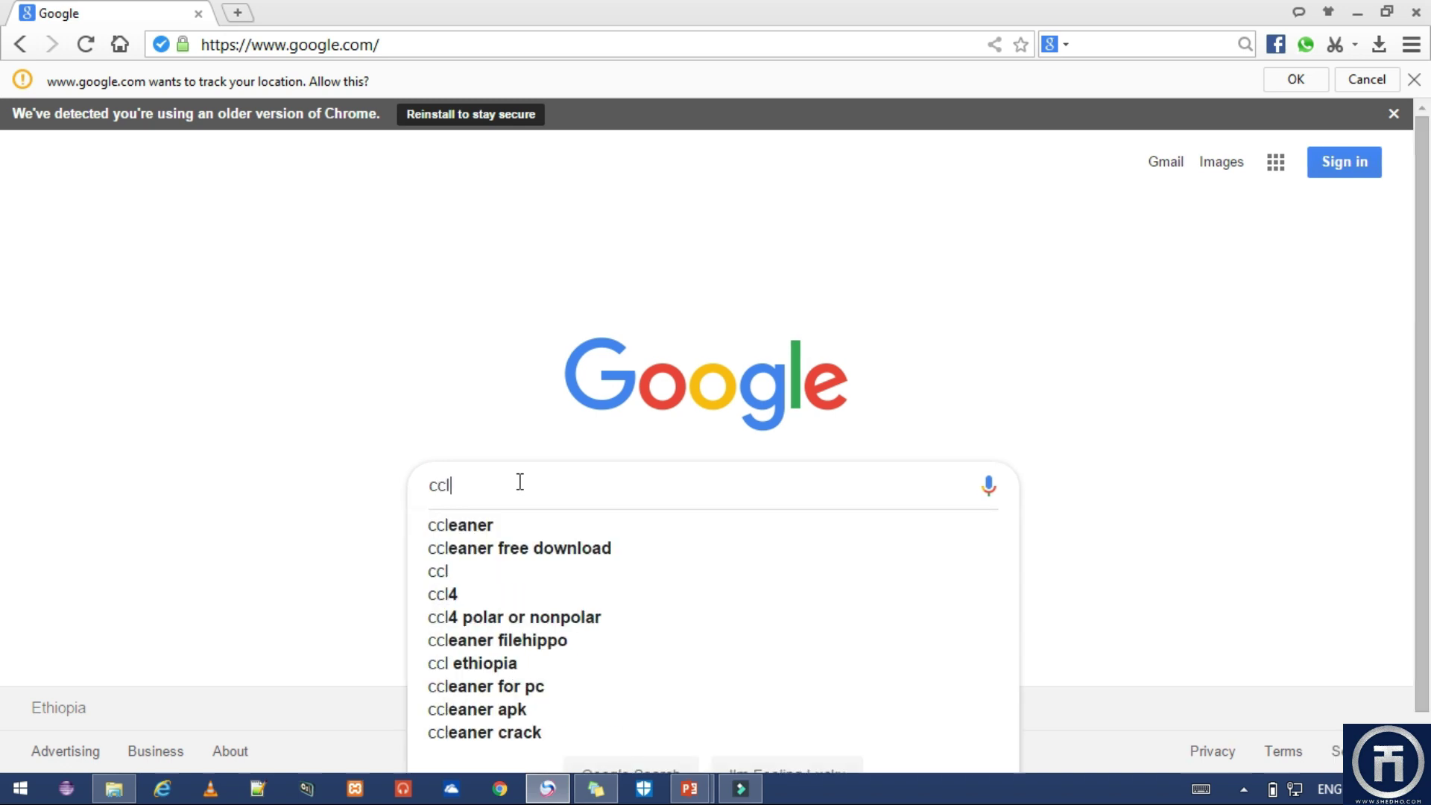
pyautogui.write('i')
pyautogui.press('BackSpace')
pyautogui.press('Down')
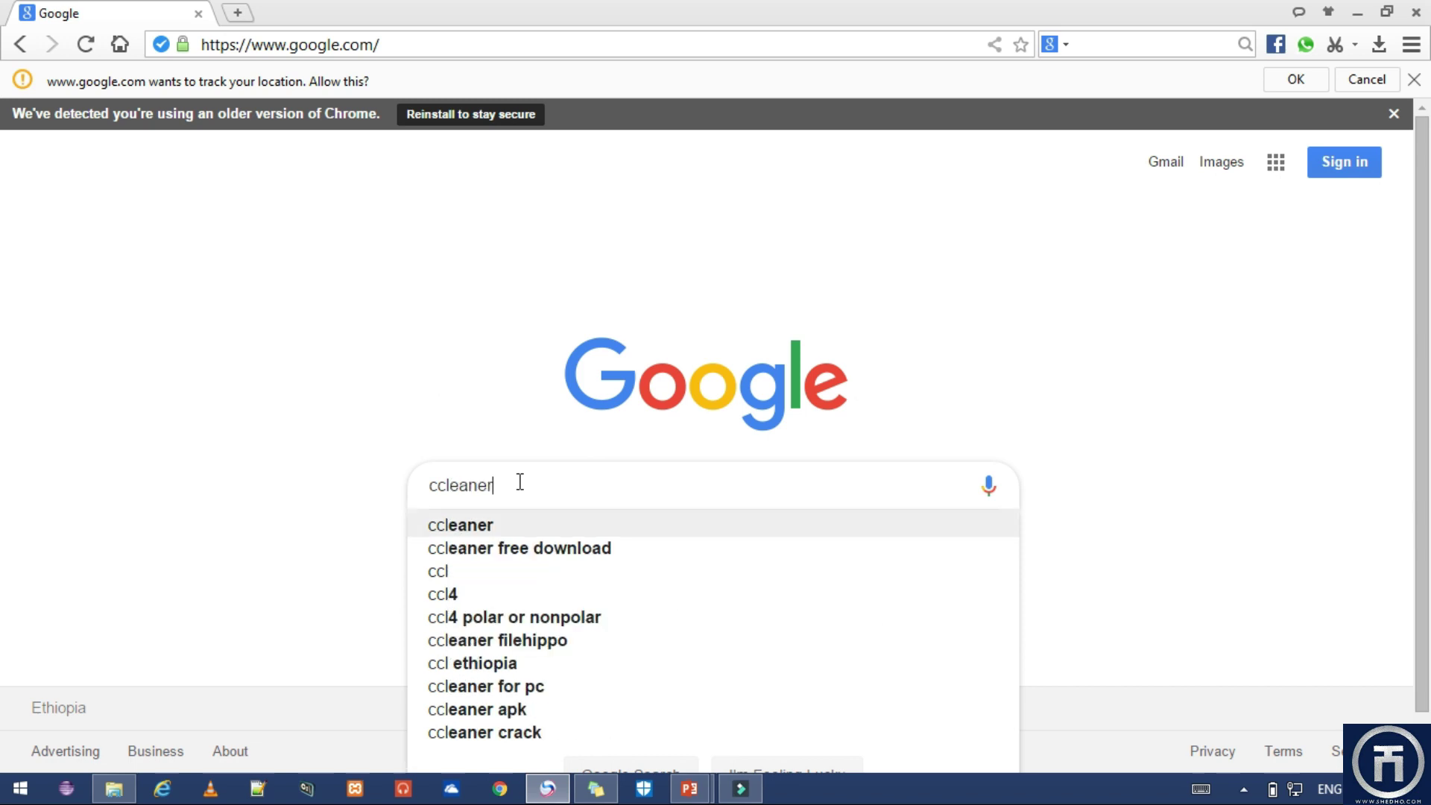
pyautogui.click(453, 529)
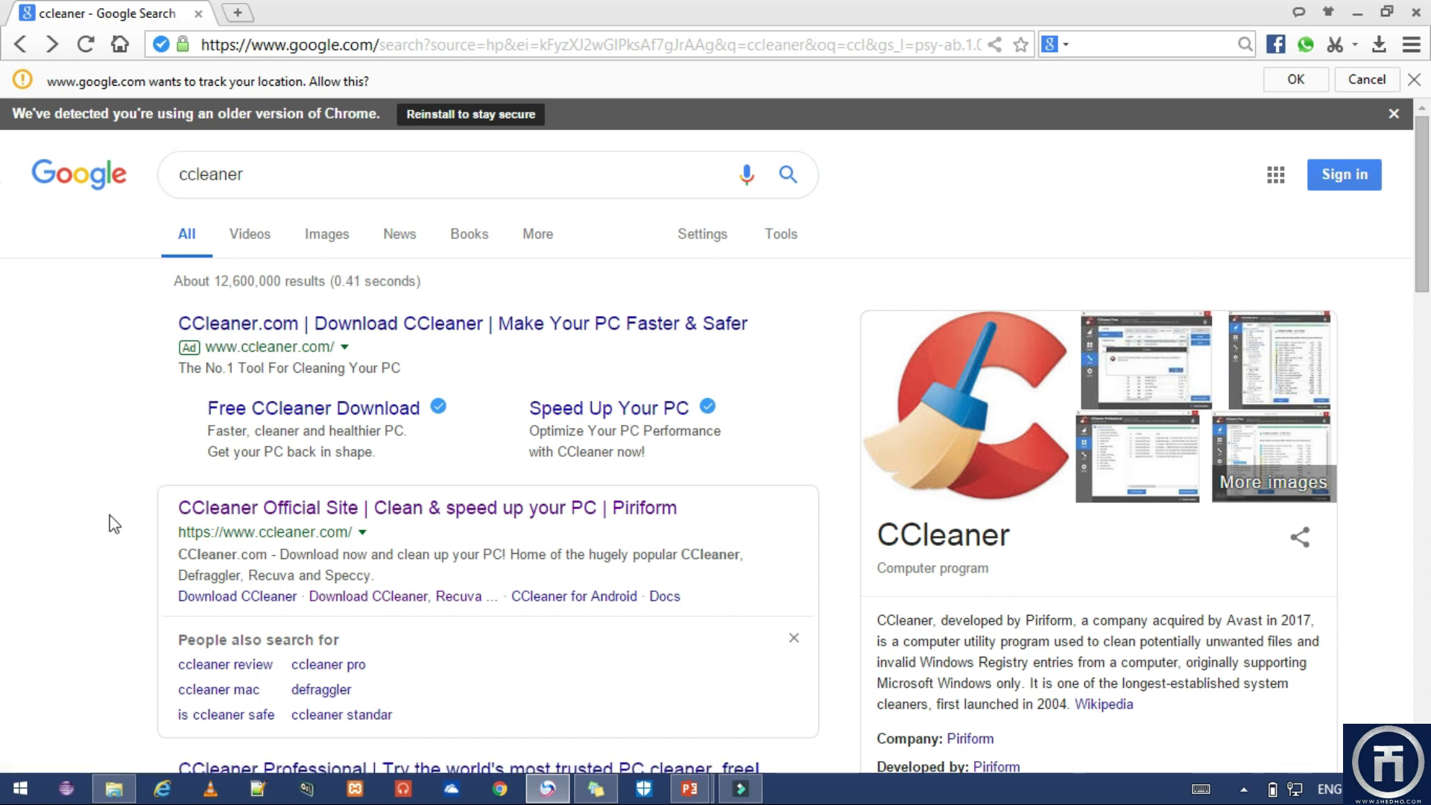
# Open the CCleaner Official Site result and go to its Download Recuva page.
pyautogui.moveTo(113, 504)
pyautogui.mouseDown()
pyautogui.moveTo(146, 489)
pyautogui.moveTo(247, 511)
pyautogui.moveTo(216, 548)
pyautogui.moveTo(149, 530)
pyautogui.moveTo(141, 494)
pyautogui.moveTo(147, 505)
pyautogui.mouseUp()
pyautogui.click(280, 532)
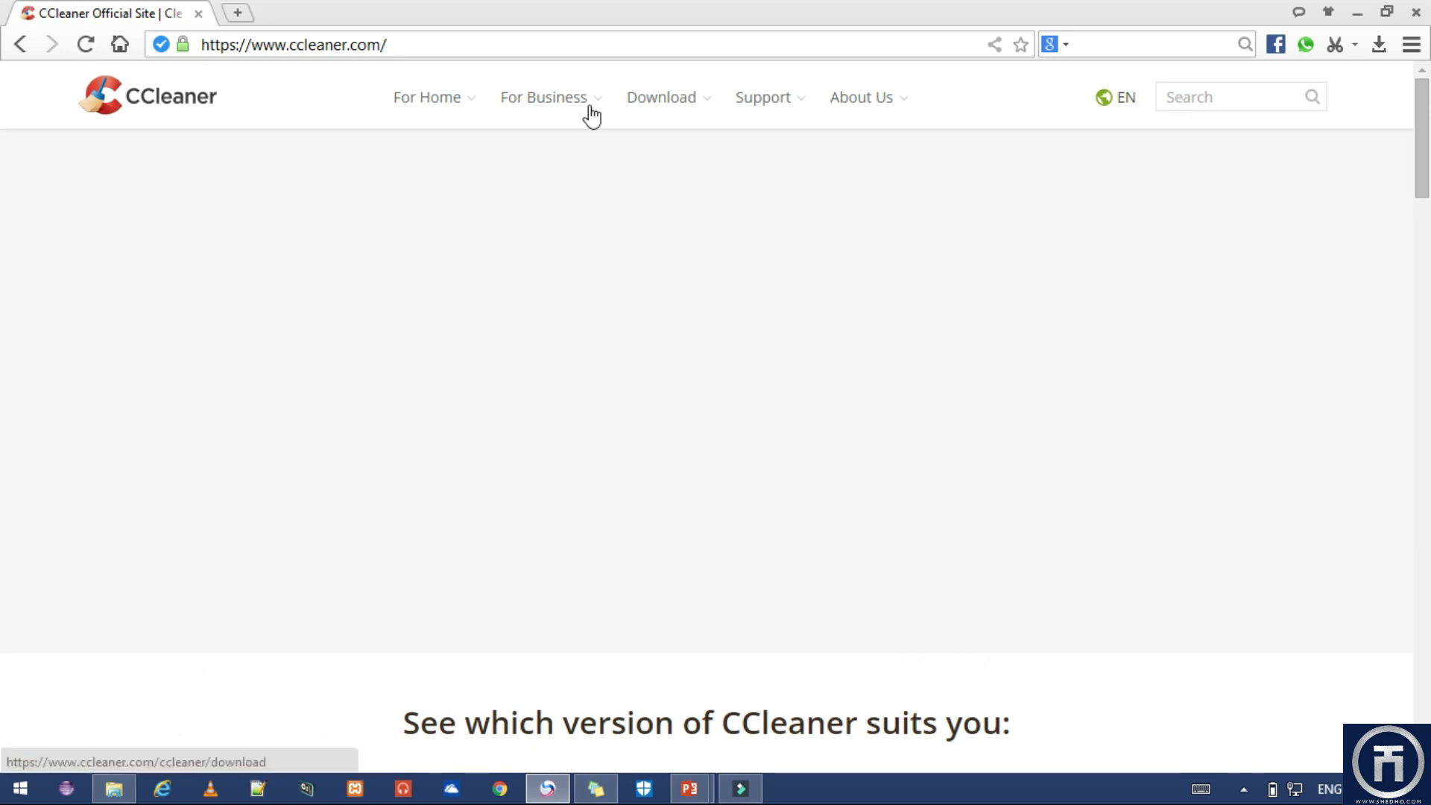
pyautogui.moveTo(667, 63)
pyautogui.mouseDown()
pyautogui.moveTo(597, 128)
pyautogui.moveTo(697, 139)
pyautogui.moveTo(714, 127)
pyautogui.mouseUp()
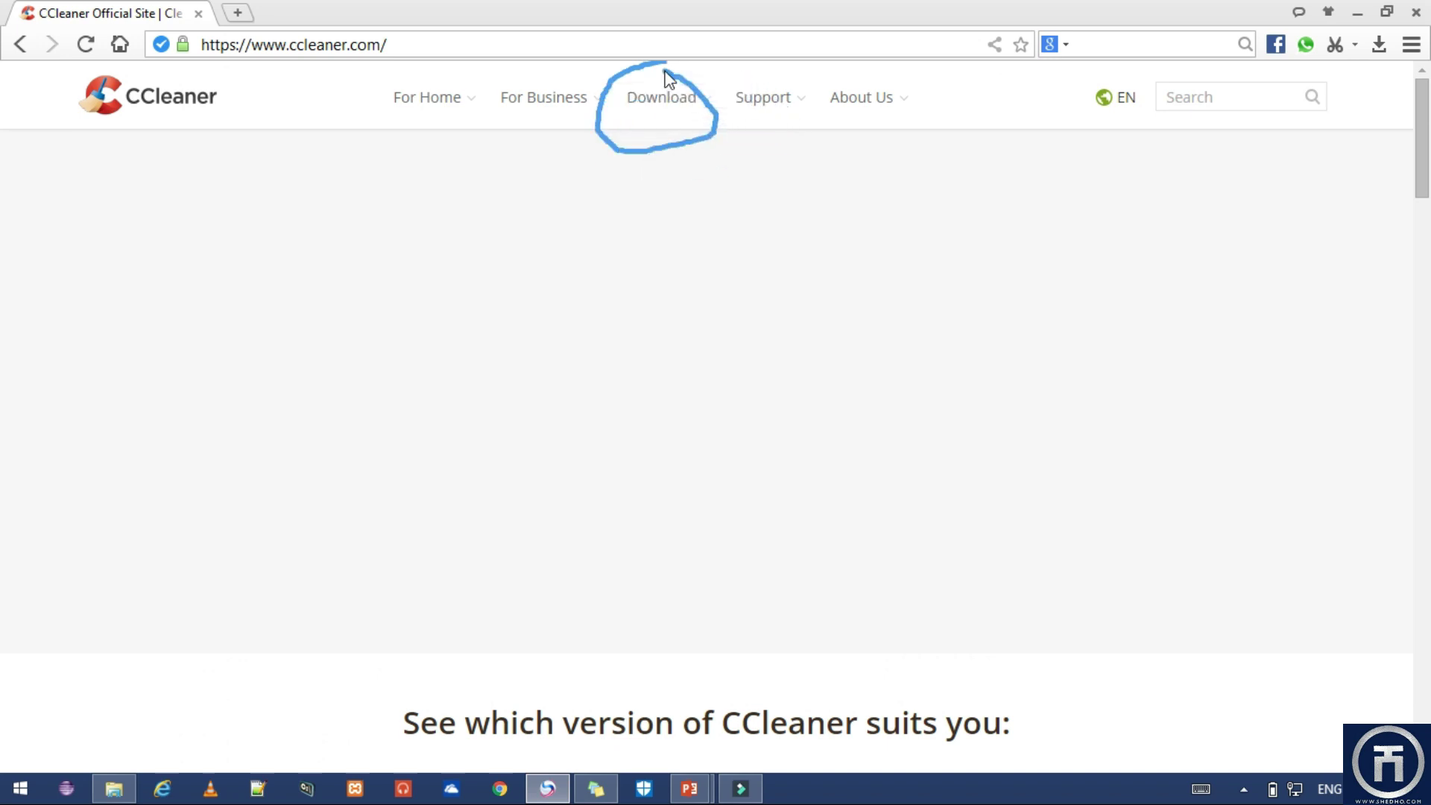
pyautogui.moveTo(671, 109)
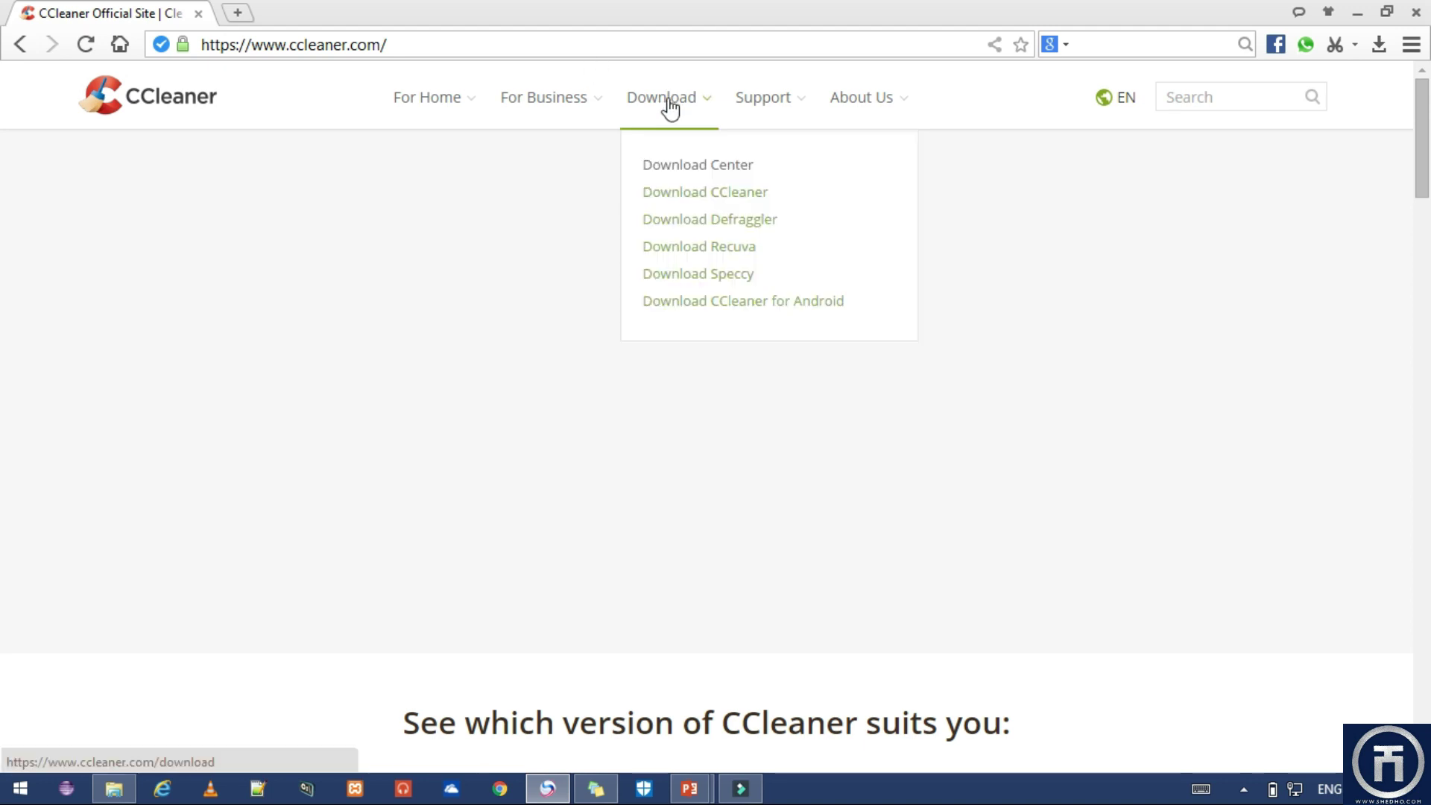
pyautogui.click(710, 252)
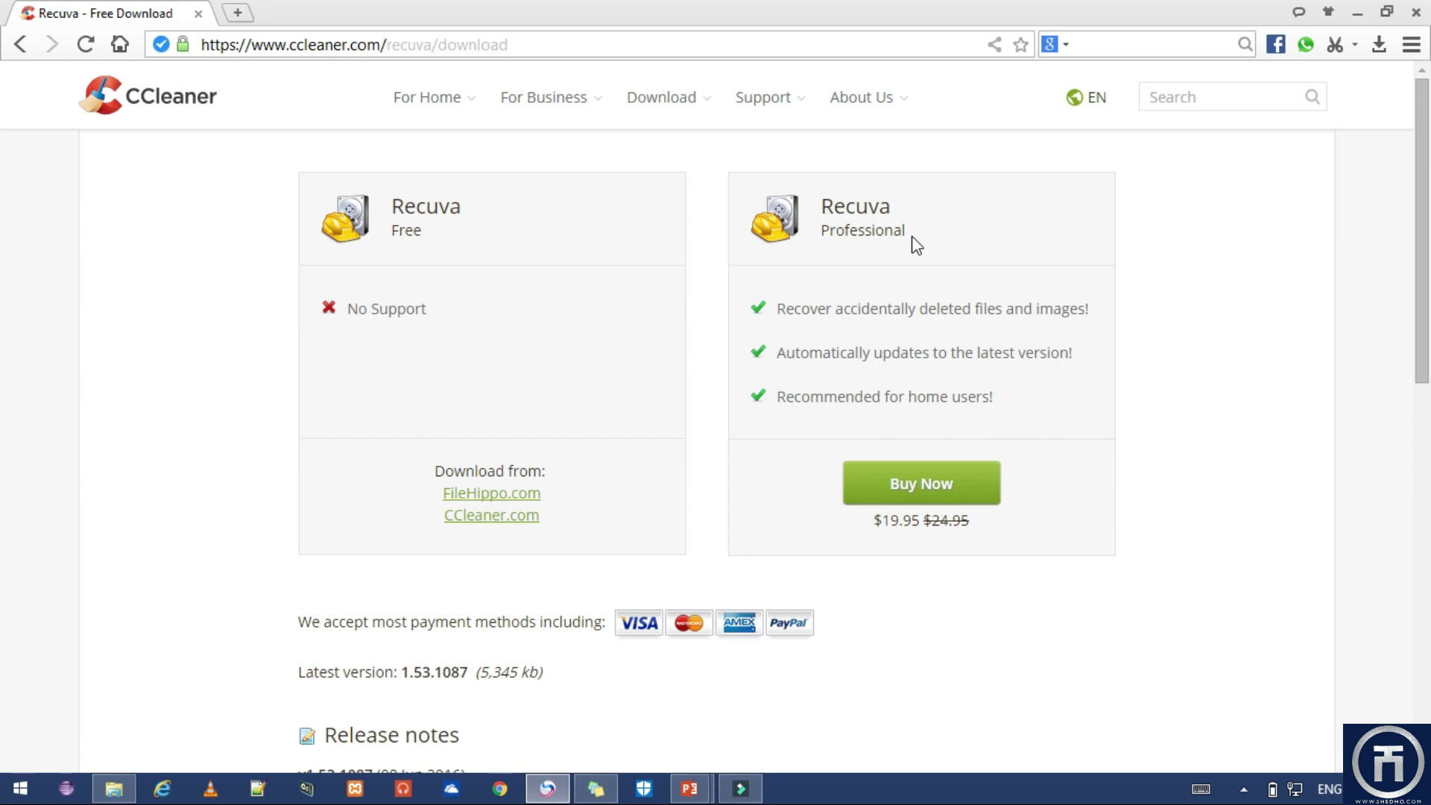
# Choose the Recuva Free download from CCleaner.com on the Recuva download page.
pyautogui.moveTo(858, 157)
pyautogui.mouseDown()
pyautogui.moveTo(908, 255)
pyautogui.moveTo(856, 175)
pyautogui.mouseUp()
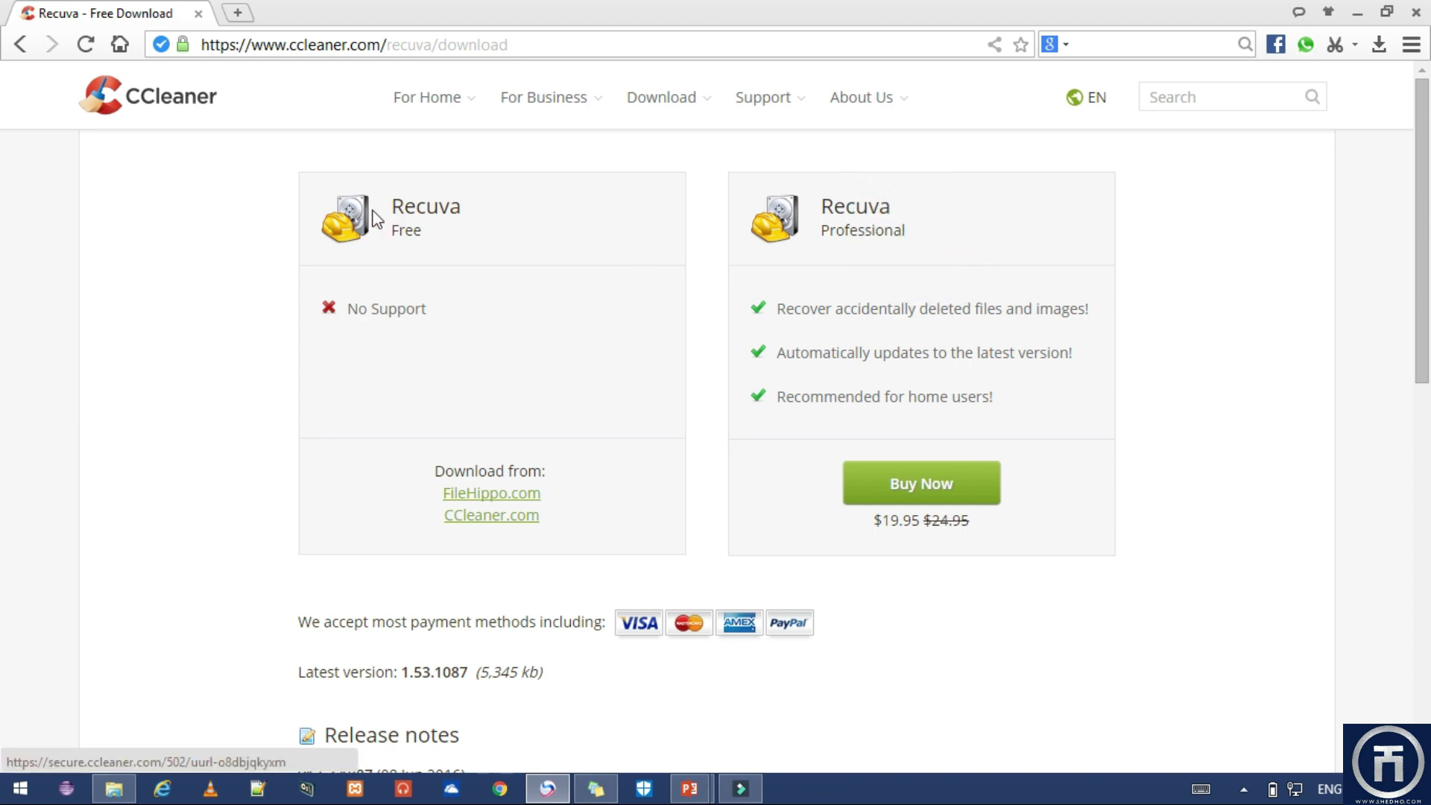
pyautogui.moveTo(413, 169)
pyautogui.mouseDown()
pyautogui.moveTo(439, 203)
pyautogui.moveTo(422, 282)
pyautogui.moveTo(374, 251)
pyautogui.moveTo(370, 171)
pyautogui.mouseUp()
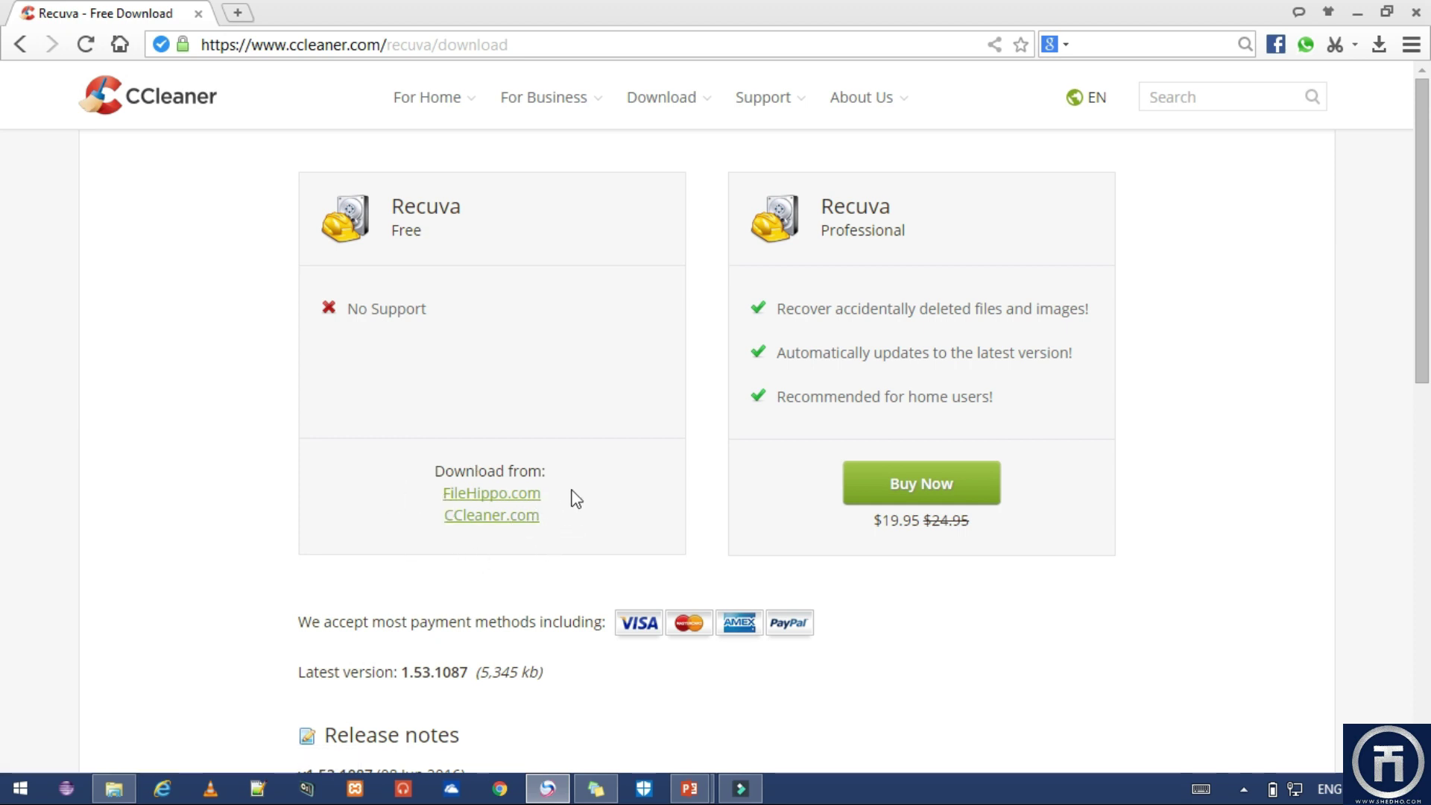
pyautogui.moveTo(530, 457)
pyautogui.mouseDown()
pyautogui.moveTo(280, 418)
pyautogui.moveTo(615, 559)
pyautogui.moveTo(480, 437)
pyautogui.moveTo(543, 463)
pyautogui.mouseUp()
pyautogui.moveTo(462, 552)
pyautogui.mouseDown()
pyautogui.moveTo(549, 531)
pyautogui.moveTo(513, 504)
pyautogui.moveTo(467, 499)
pyautogui.moveTo(449, 529)
pyautogui.moveTo(480, 544)
pyautogui.mouseUp()
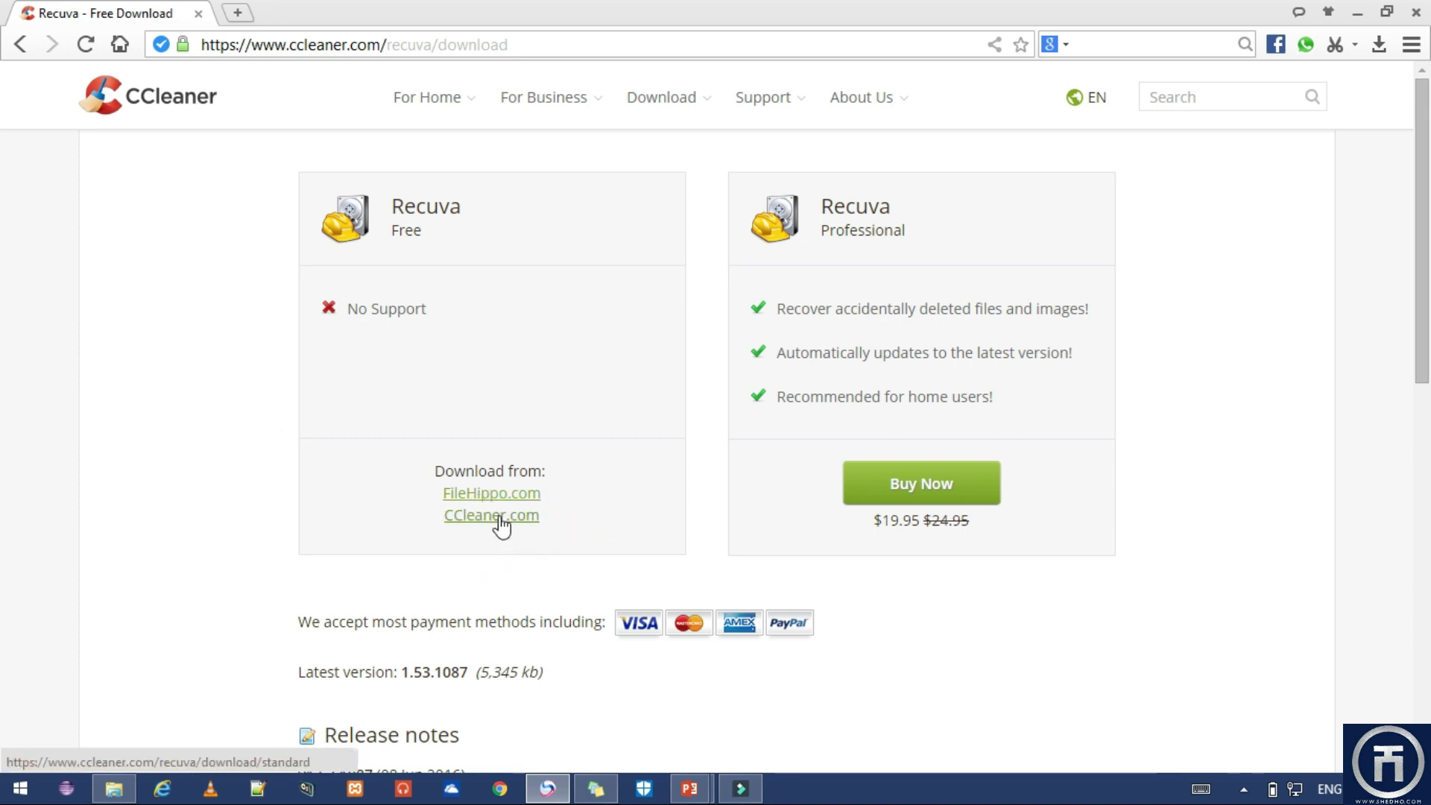
pyautogui.click(500, 518)
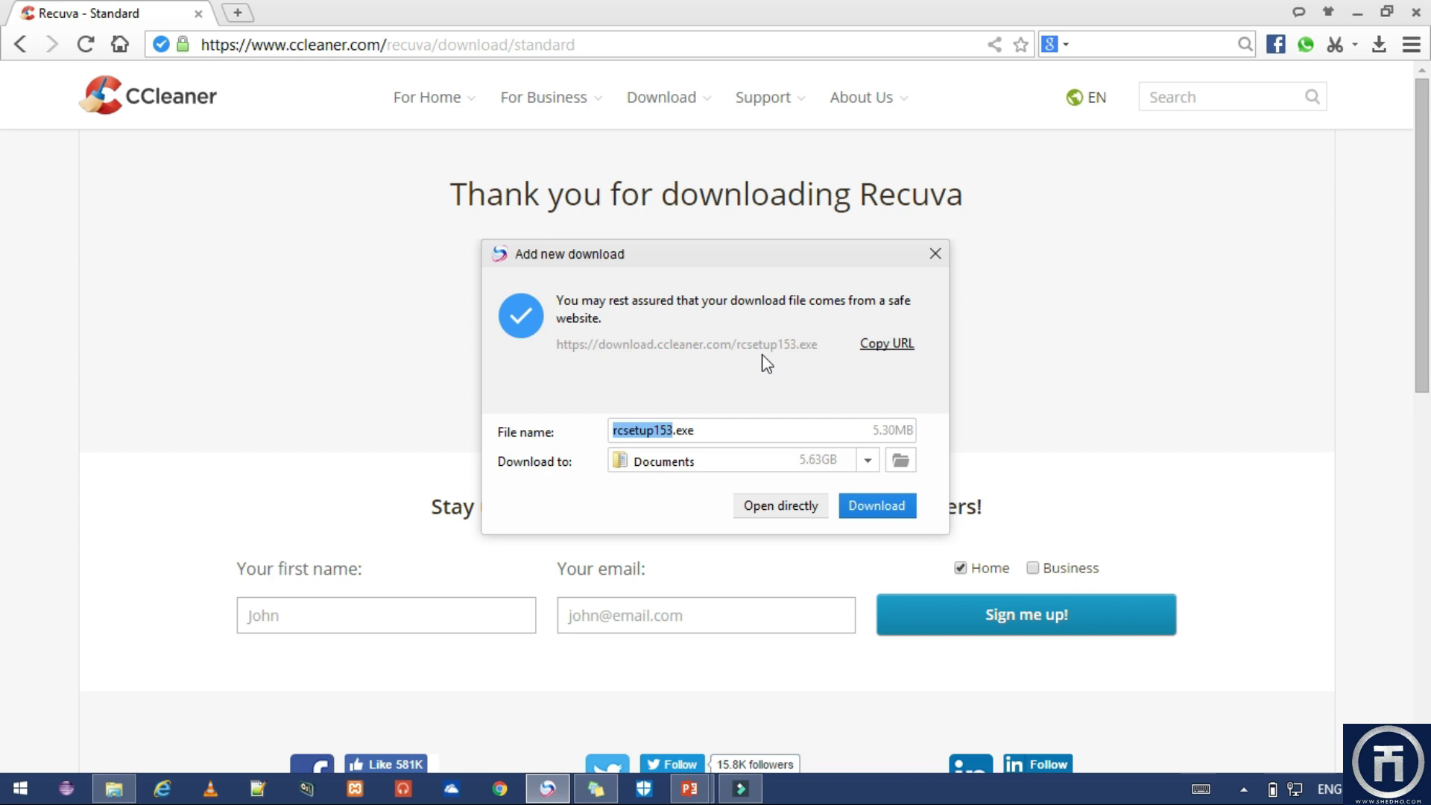
# Download the Recuva installer rcsetup153.exe into the Documents folder.
pyautogui.click(877, 507)
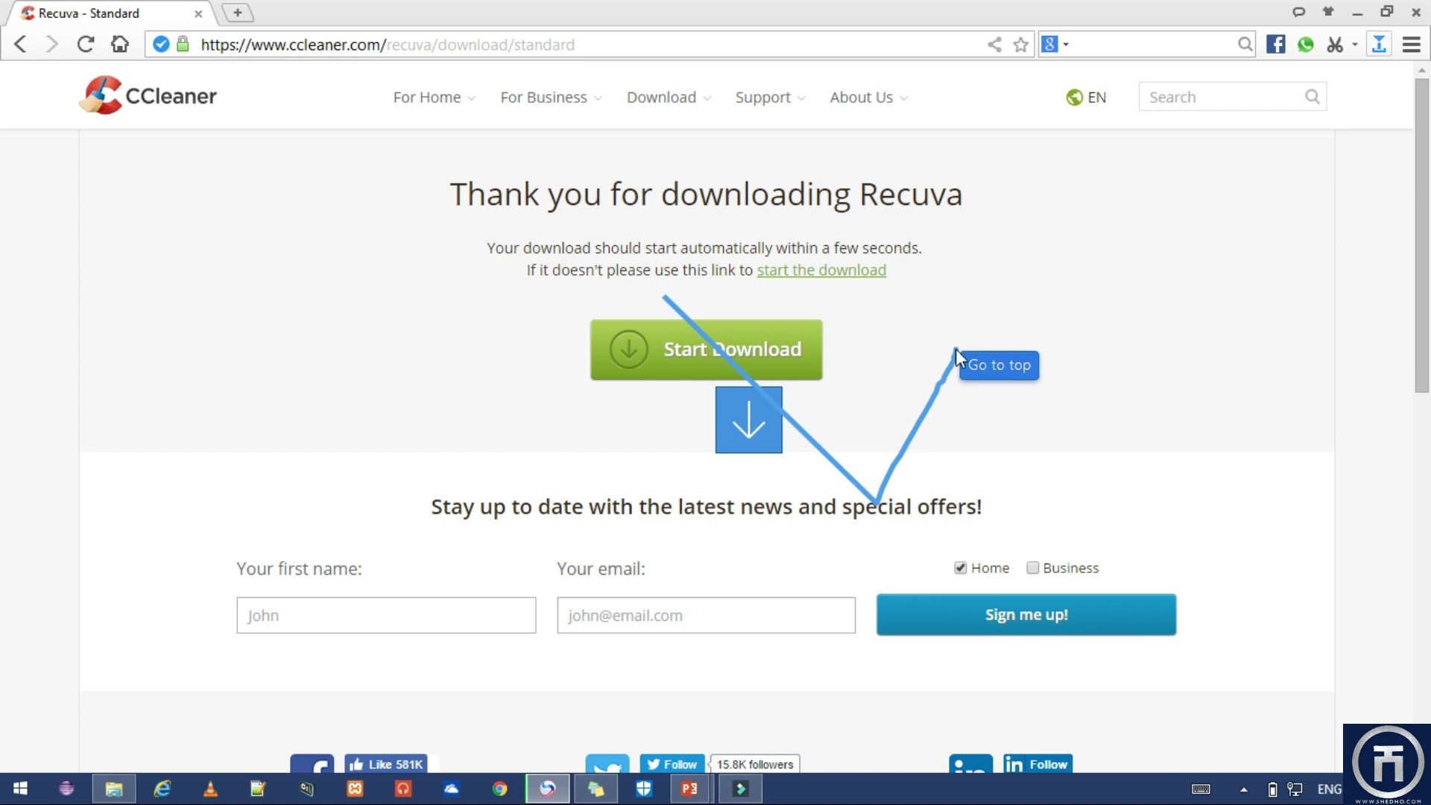
pyautogui.moveTo(1380, 54)
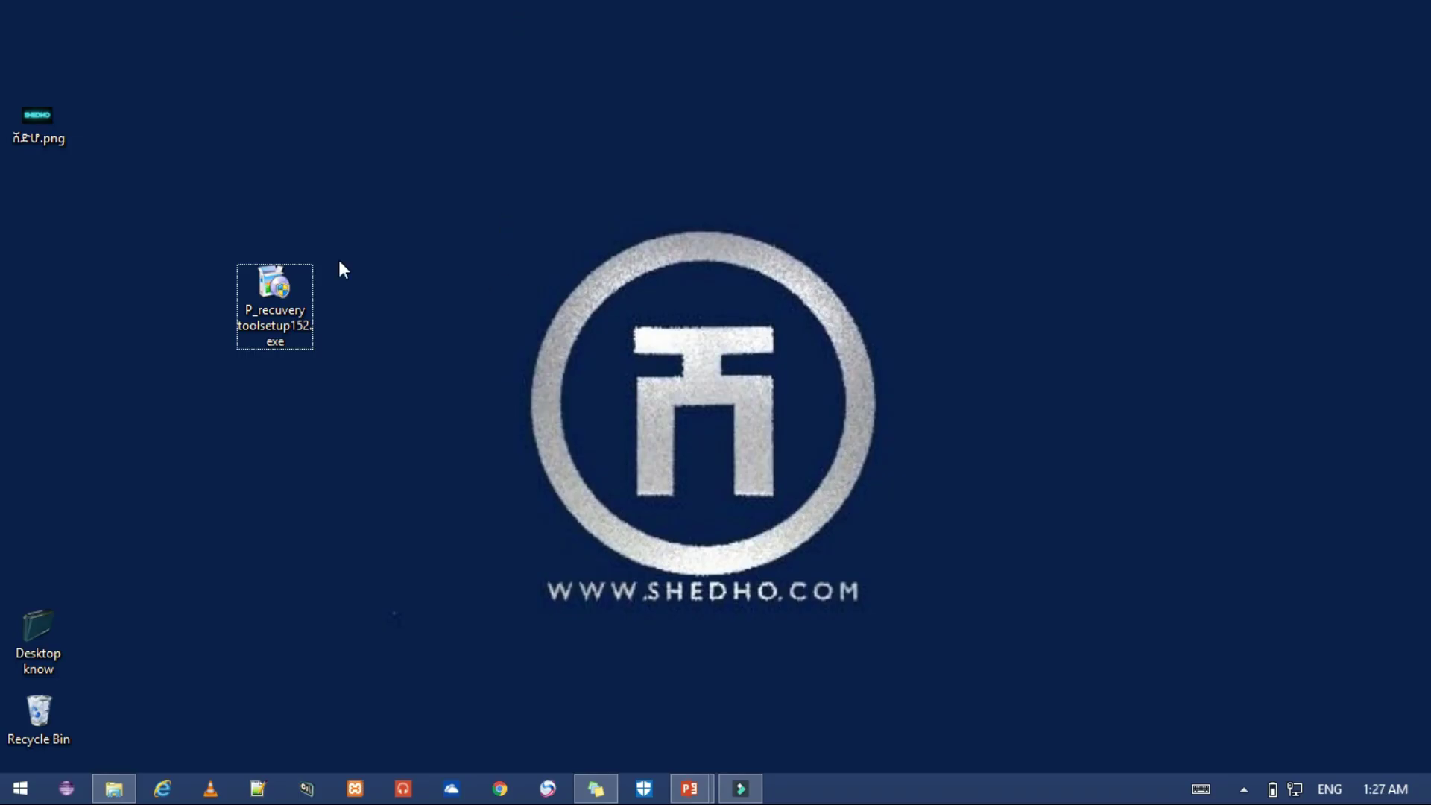
# Launch the P_recuvery toolsetup152.exe installer from the desktop.
pyautogui.moveTo(149, 172); pyautogui.dragTo(544, 511)
pyautogui.click(726, 294)
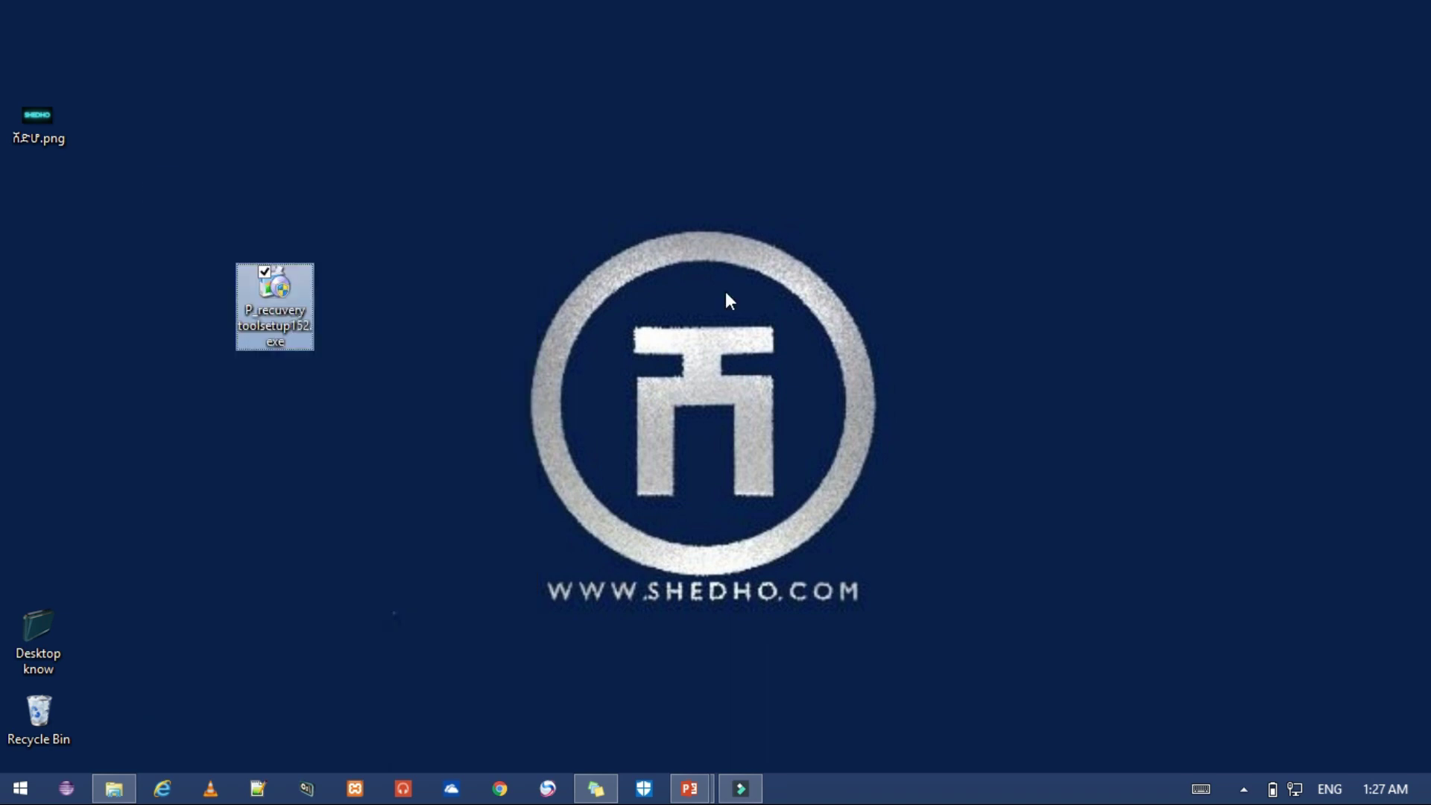
pyautogui.click(671, 320)
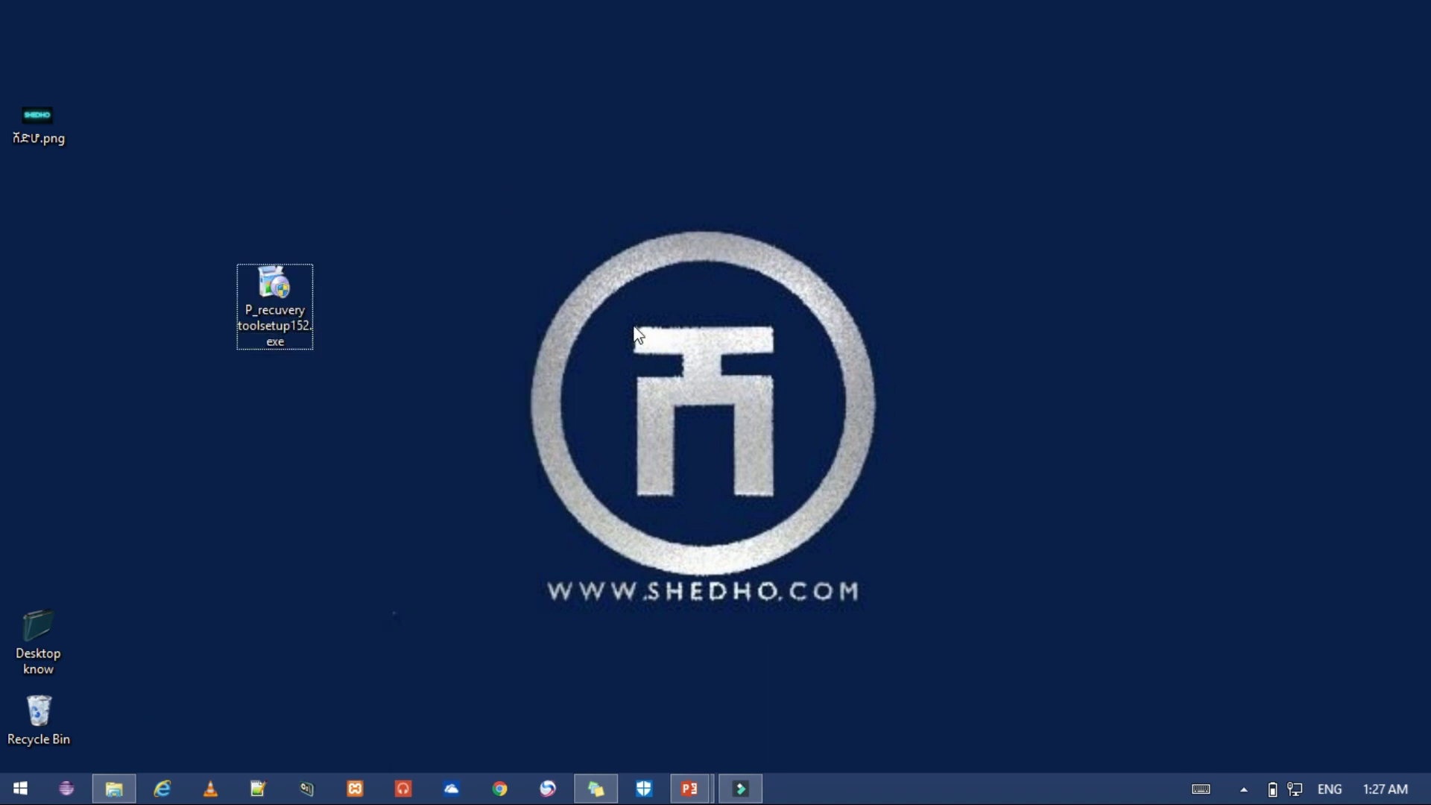
pyautogui.click(253, 275)
pyautogui.click(280, 288)
pyautogui.doubleClick(280, 287)
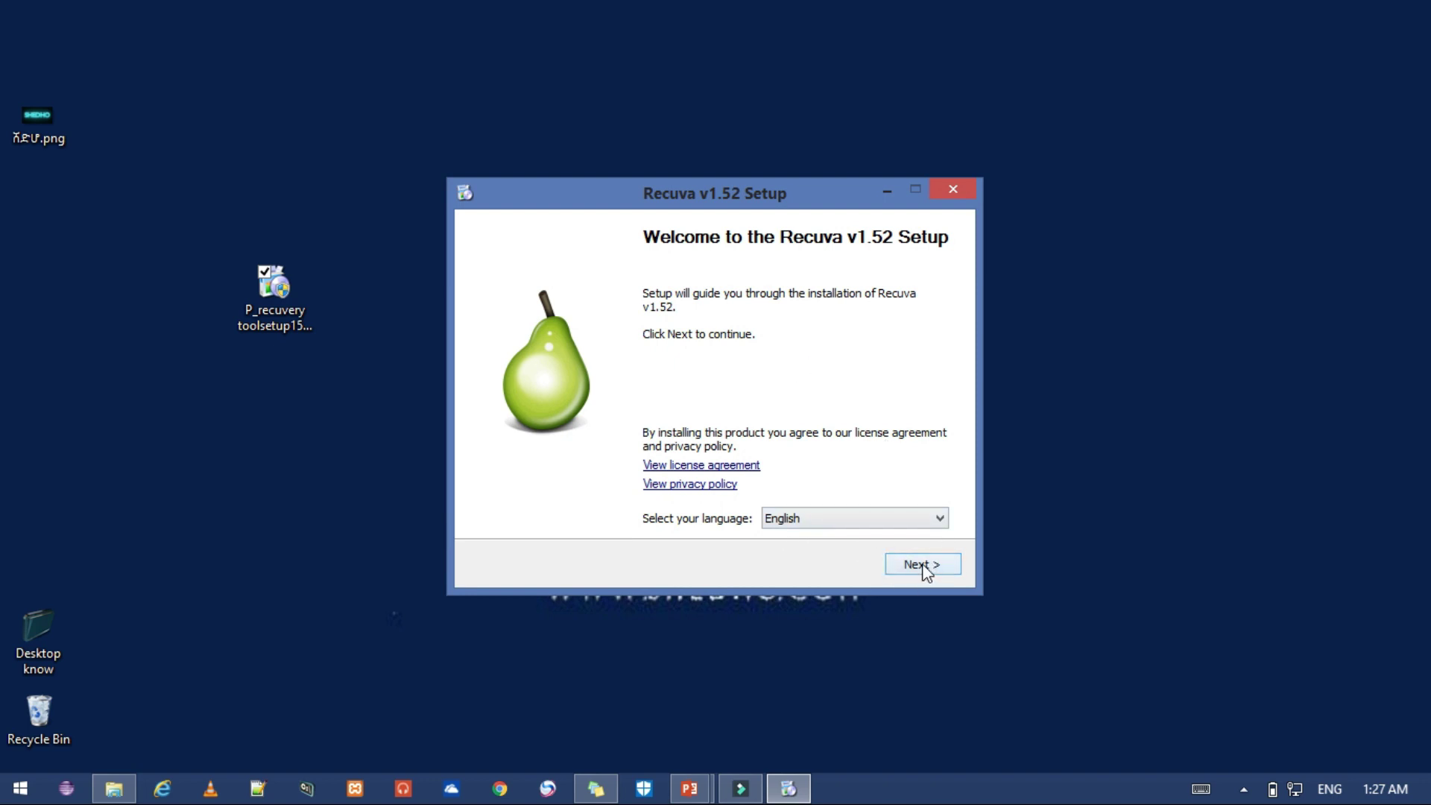
# Install Recuva v1.52 in English with default options, viewing the install details, then finish.
pyautogui.click(911, 524)
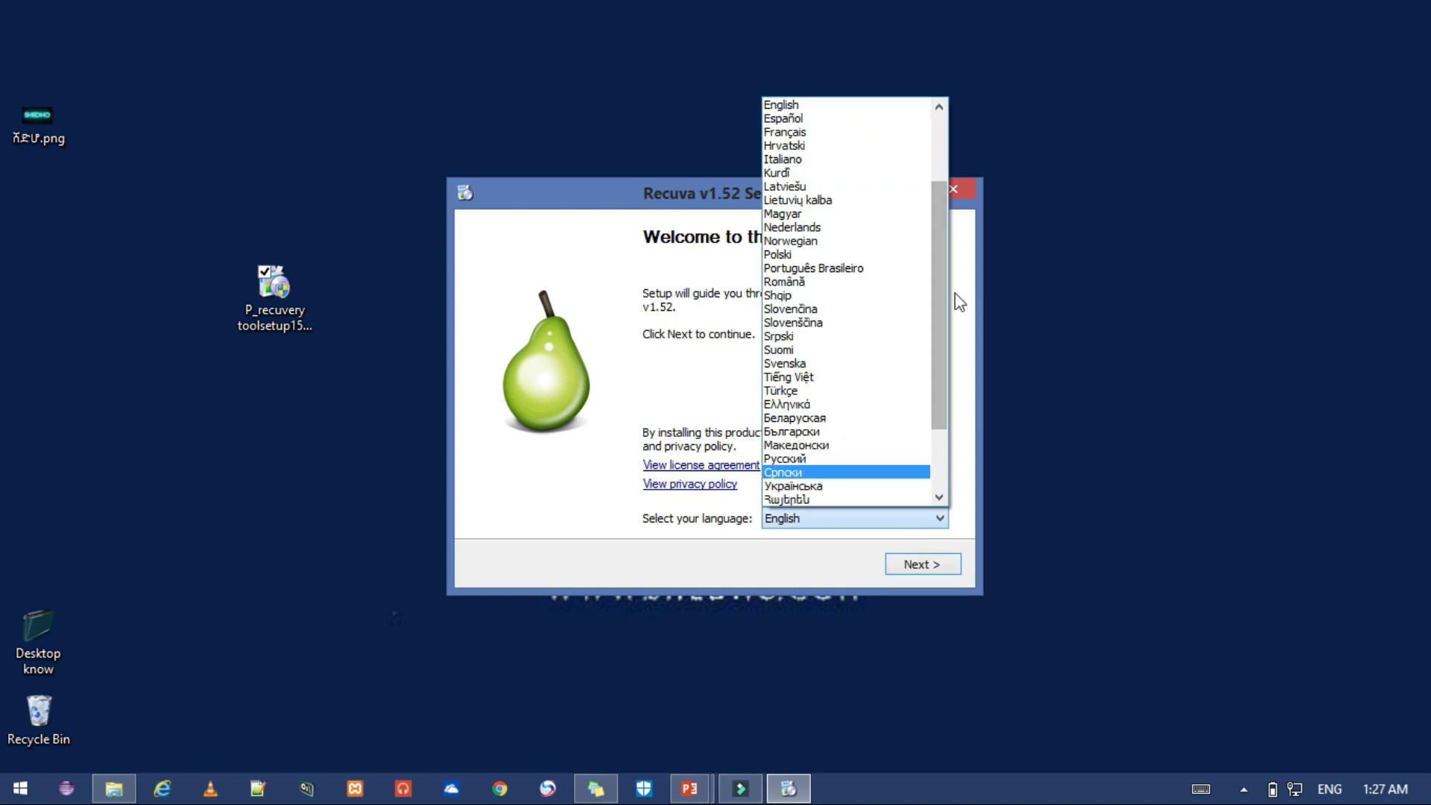
pyautogui.click(946, 166)
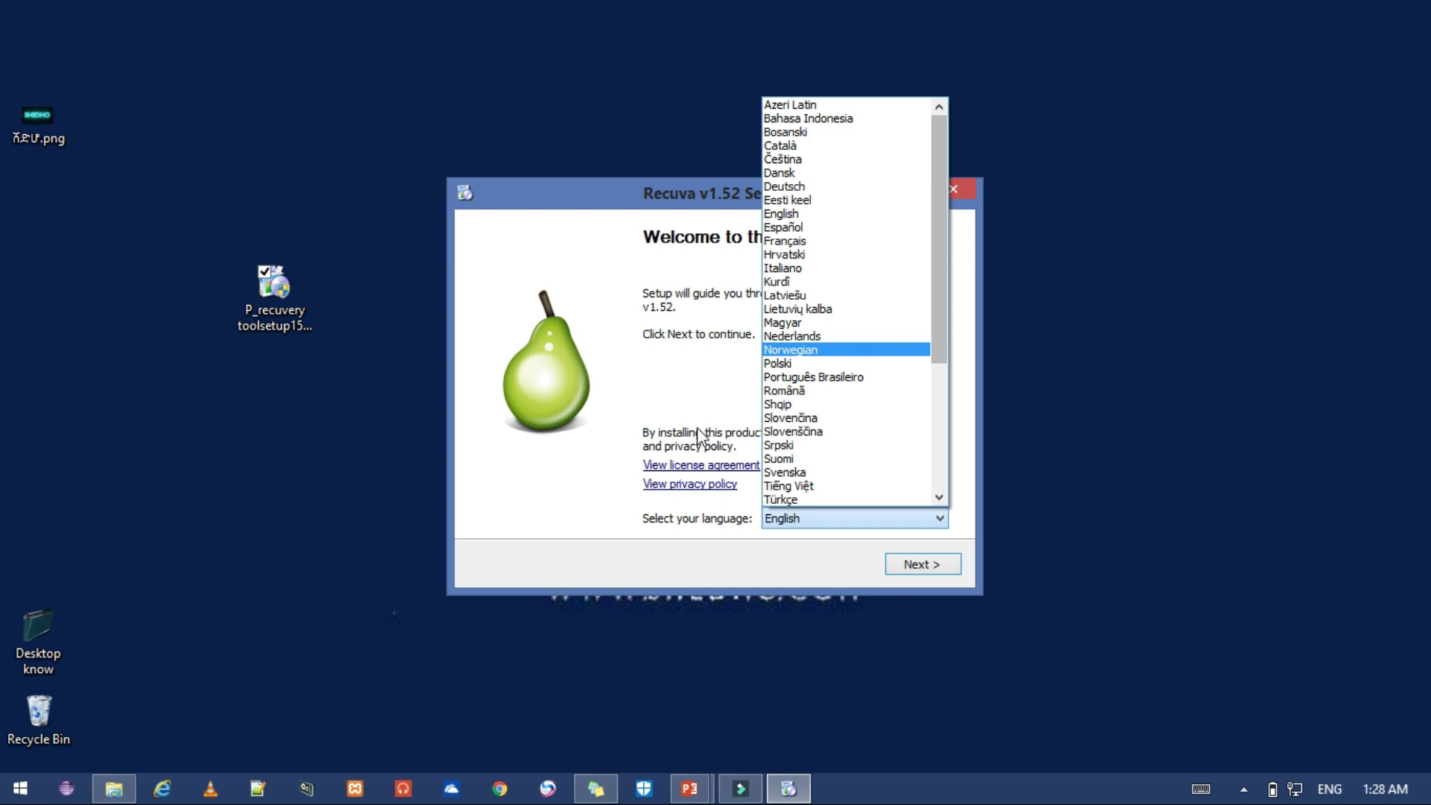
pyautogui.click(678, 371)
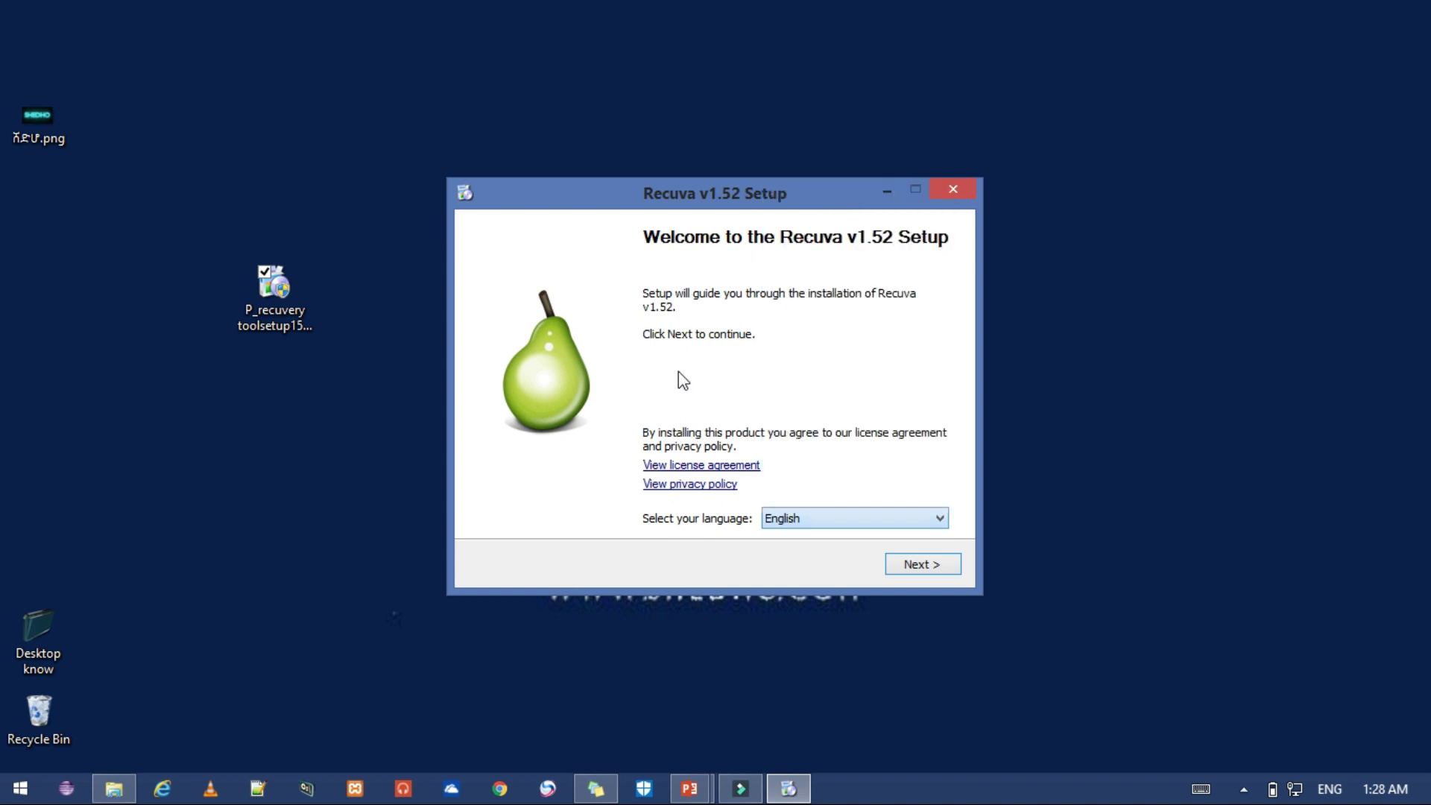
pyautogui.click(927, 567)
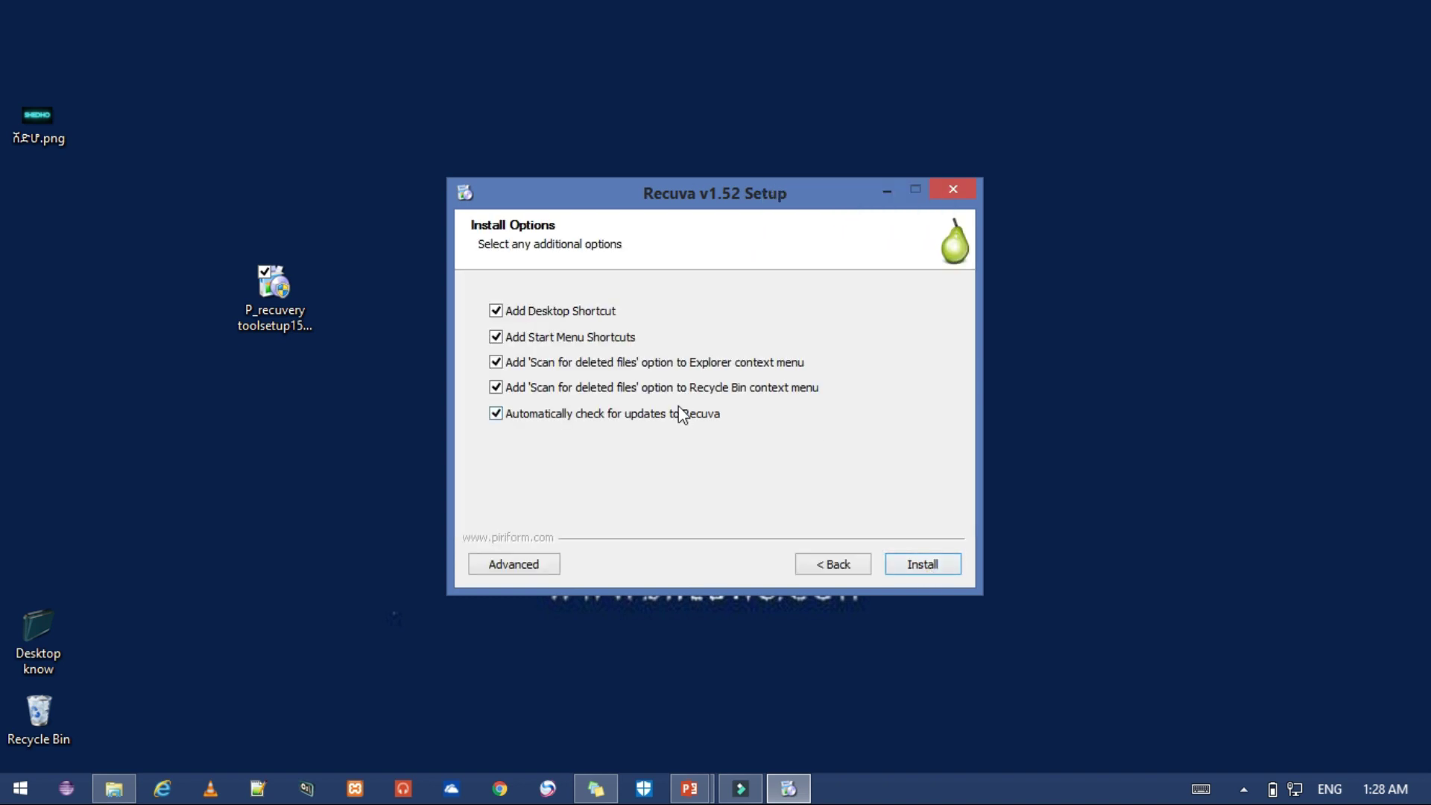
pyautogui.click(924, 564)
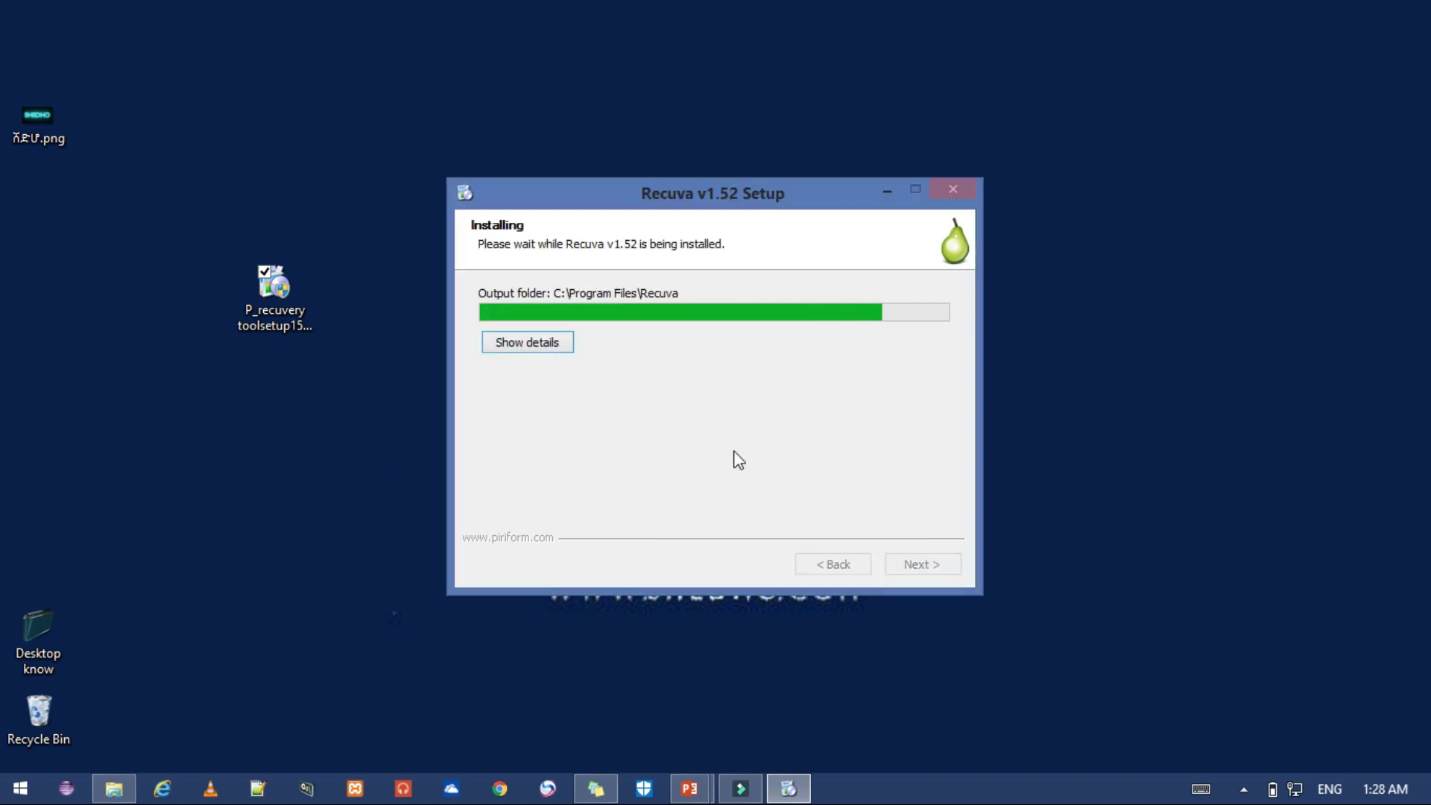
pyautogui.click(562, 346)
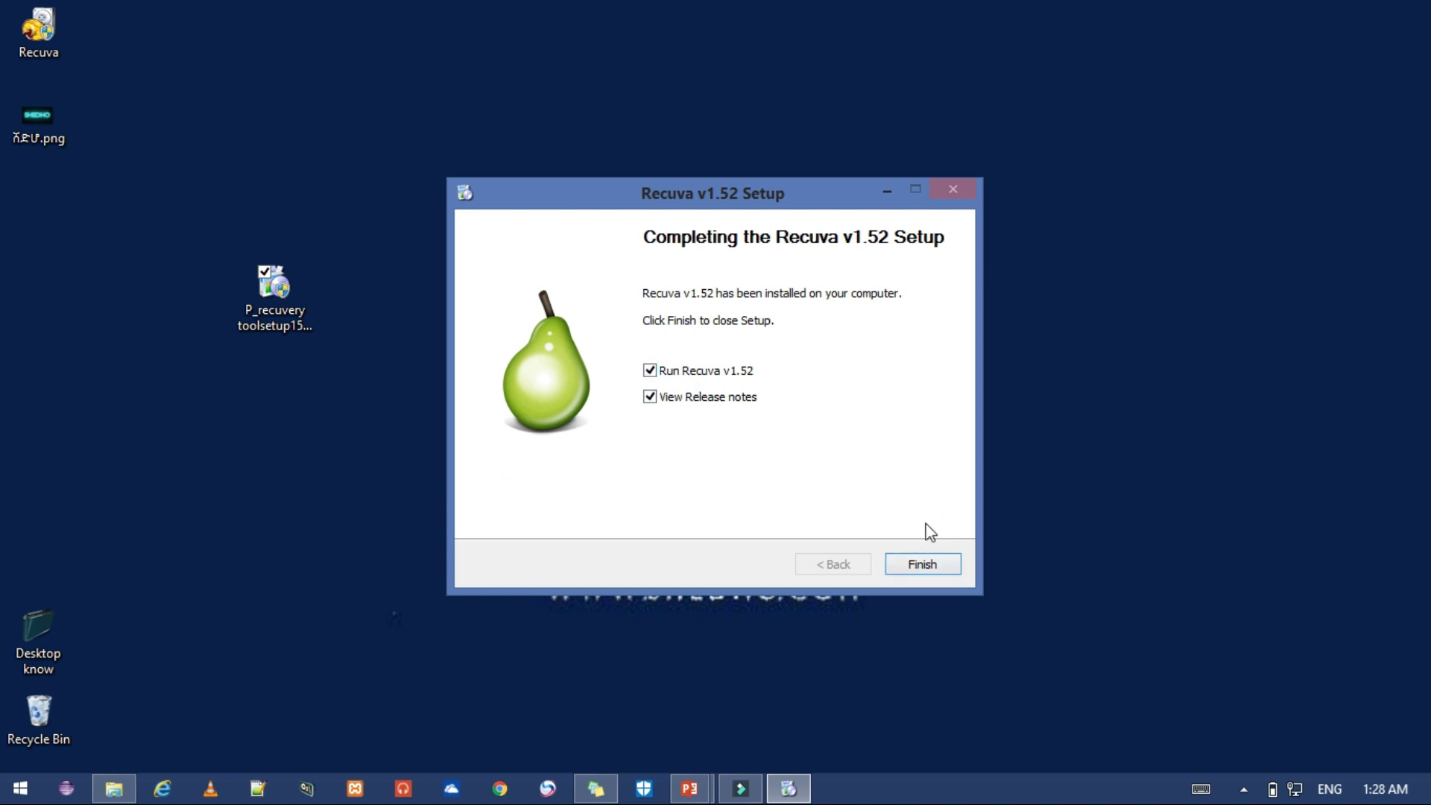
pyautogui.click(921, 566)
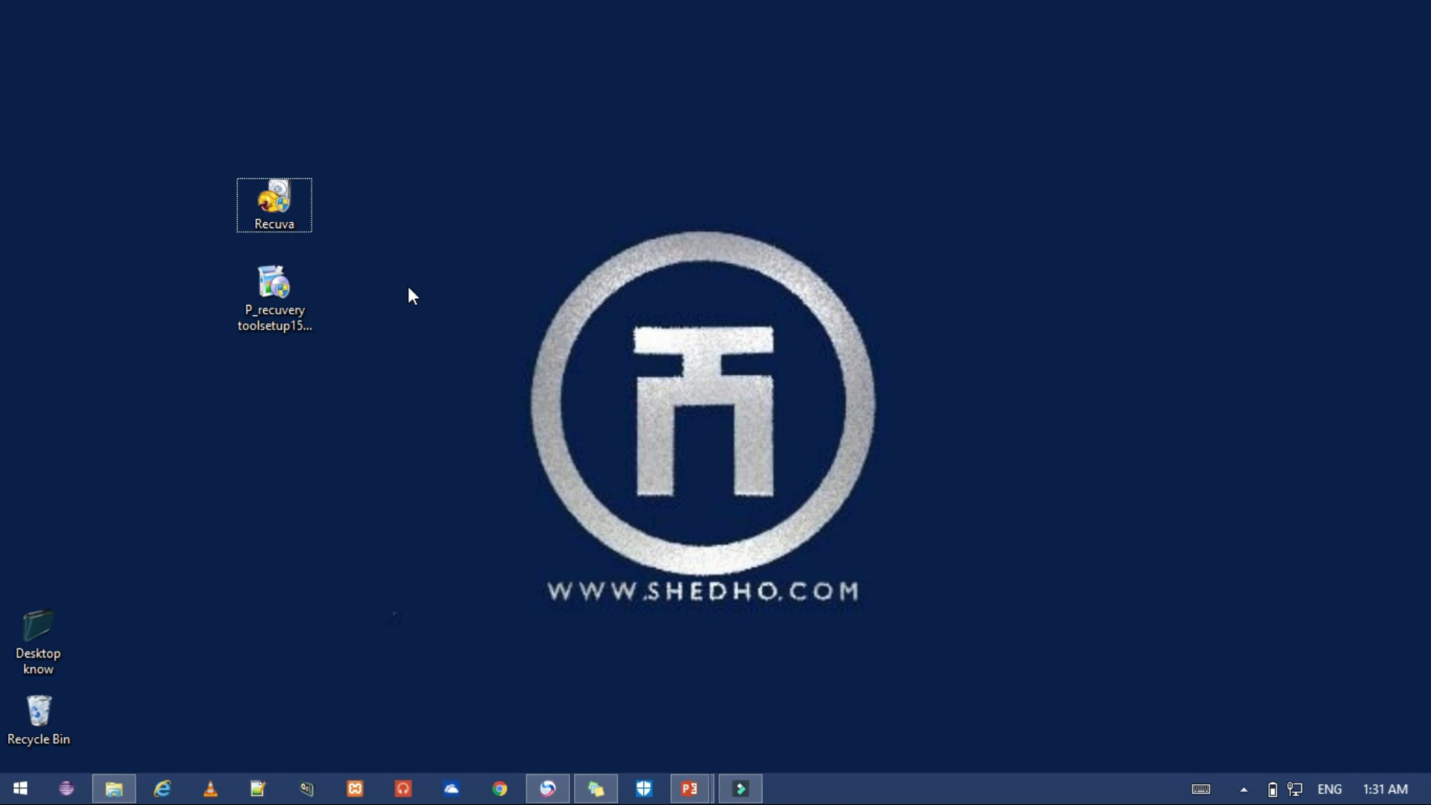
# Start Recuva via Open in the desktop shortcut's context menu.
pyautogui.moveTo(263, 226); pyautogui.dragTo(366, 258)
pyautogui.hotkey('shift', 'F10')
pyautogui.click(605, 182)
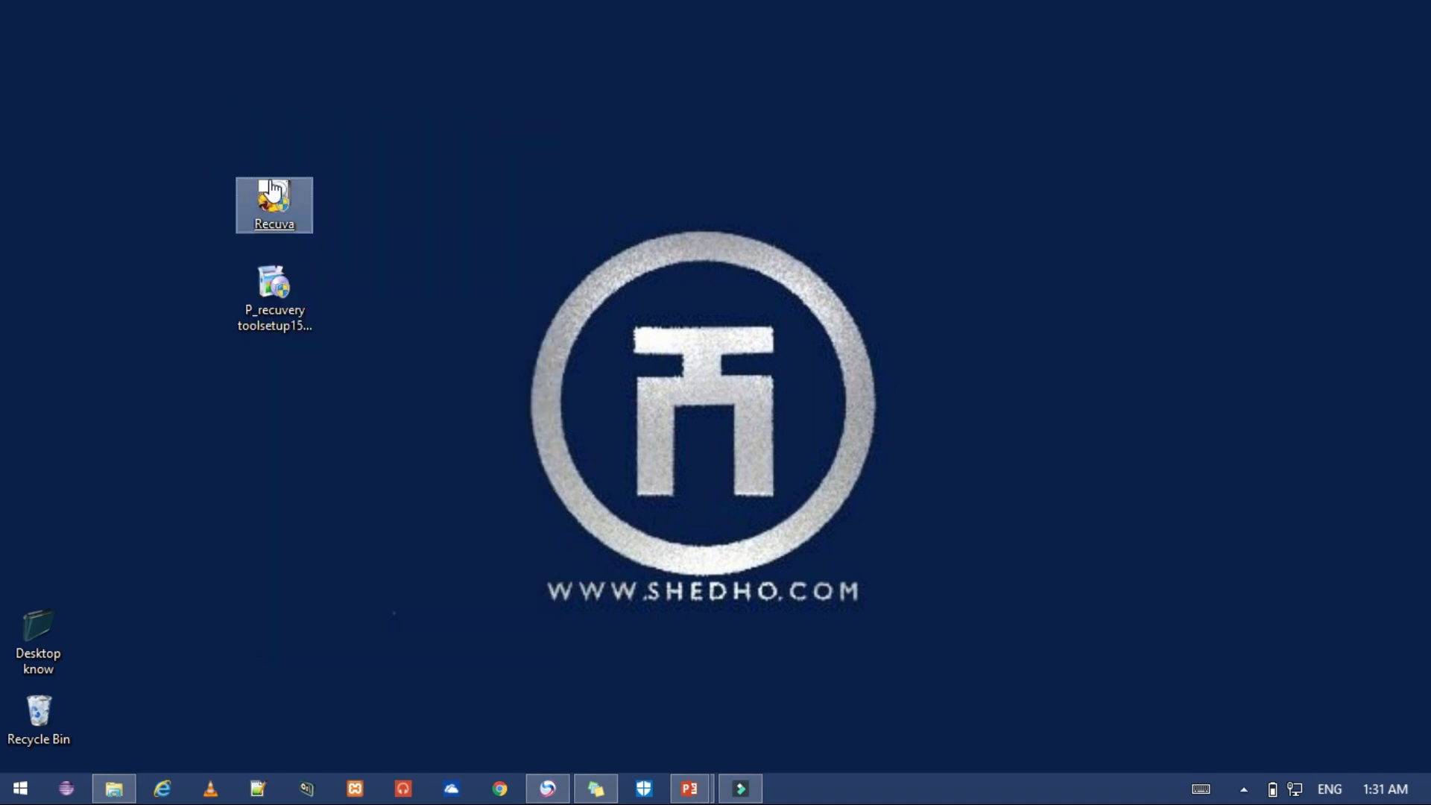
pyautogui.click(182, 94)
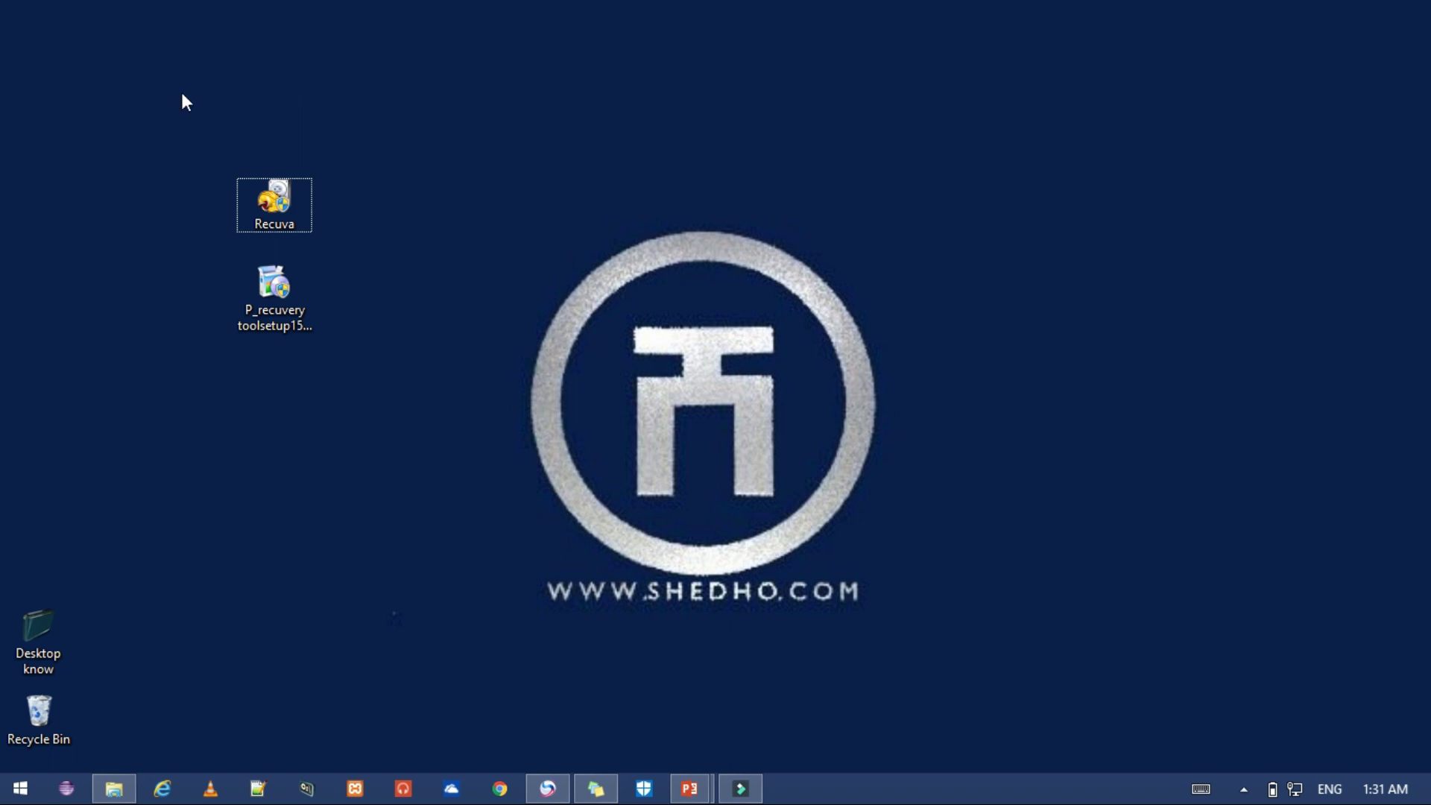
pyautogui.rightClick(288, 176)
pyautogui.rightClick(270, 216)
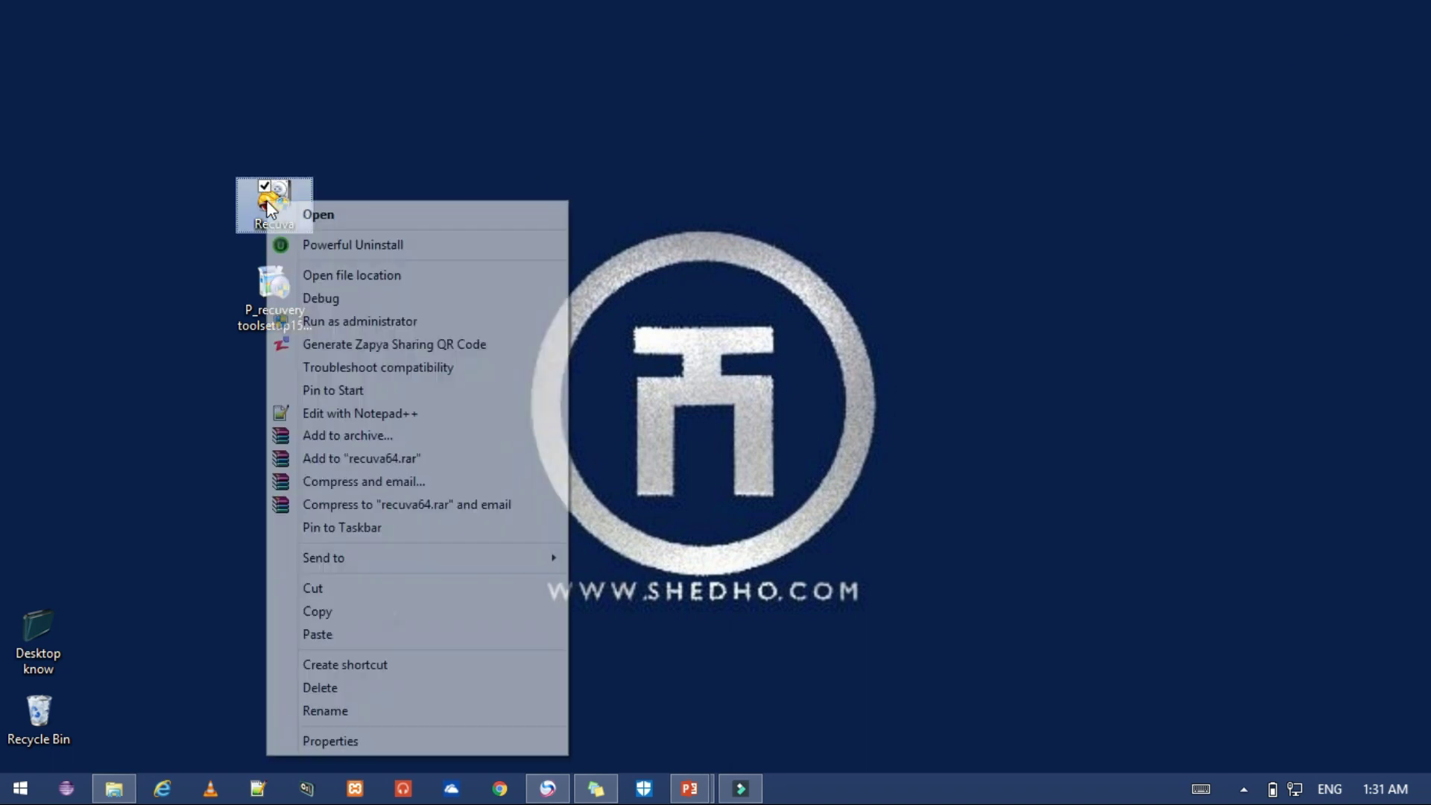
pyautogui.click(352, 222)
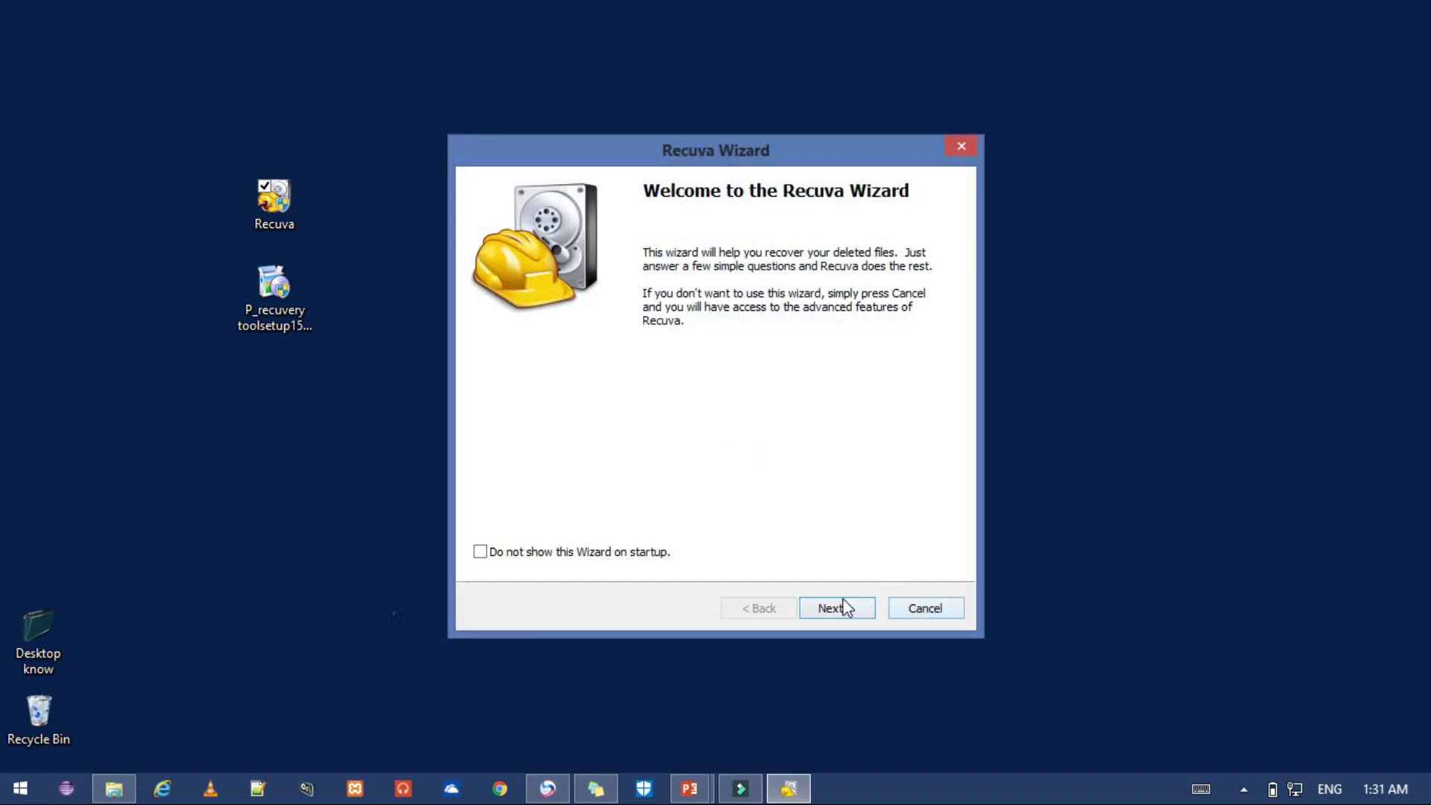
# Cancel the Recuva Wizard to reach the main window with Local Disk (C:) selected.
pyautogui.click(941, 613)
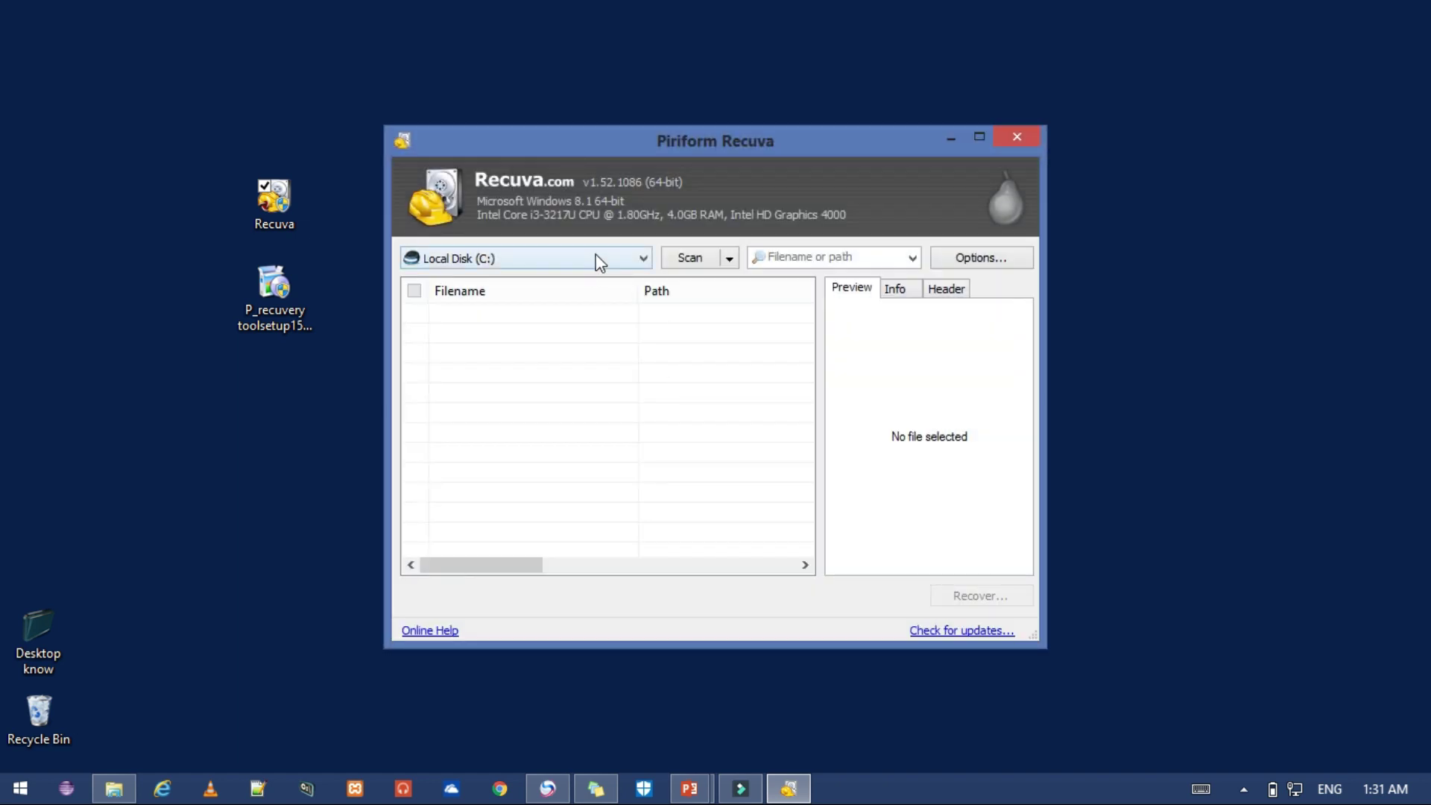
pyautogui.click(596, 261)
pyautogui.click(633, 252)
pyautogui.click(643, 260)
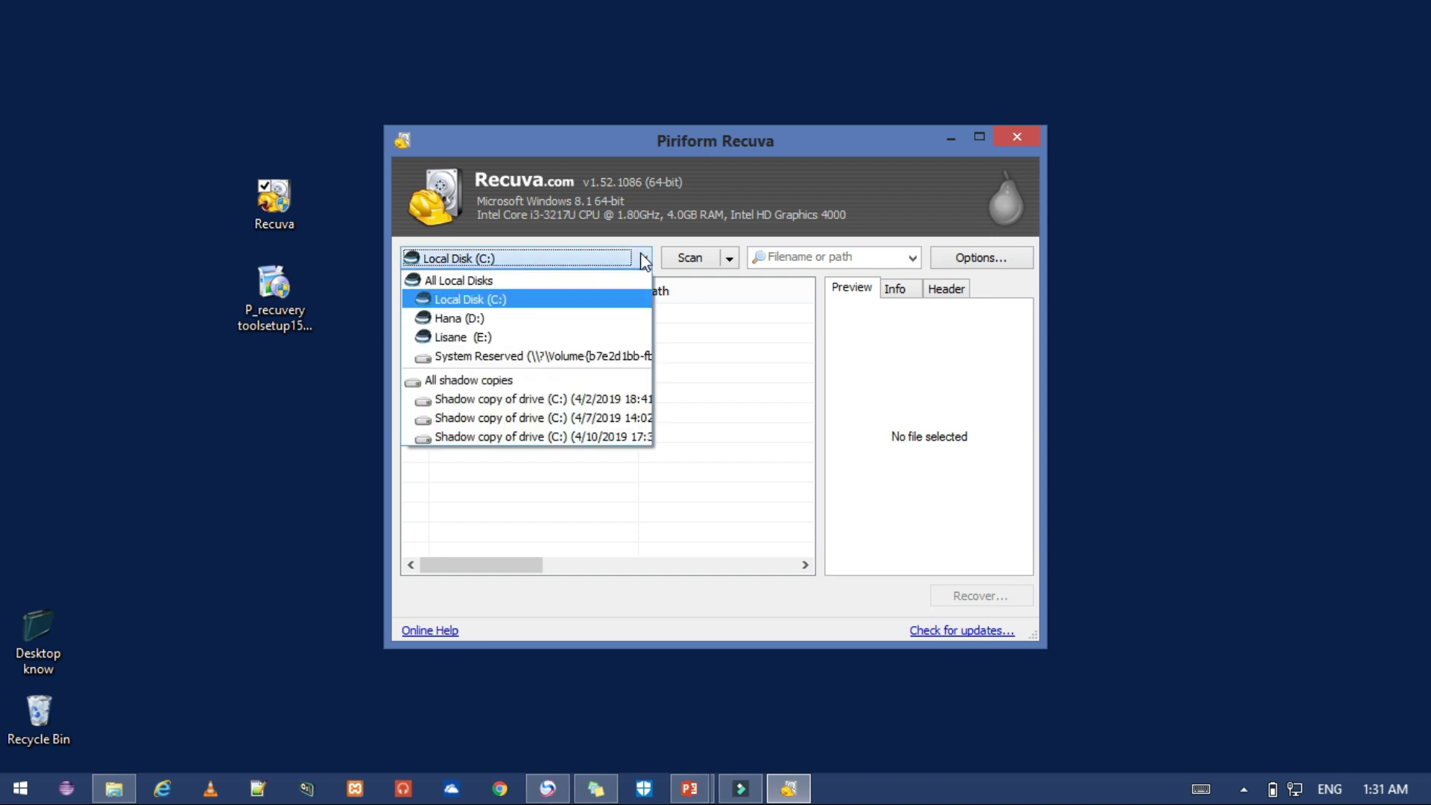
pyautogui.click(534, 299)
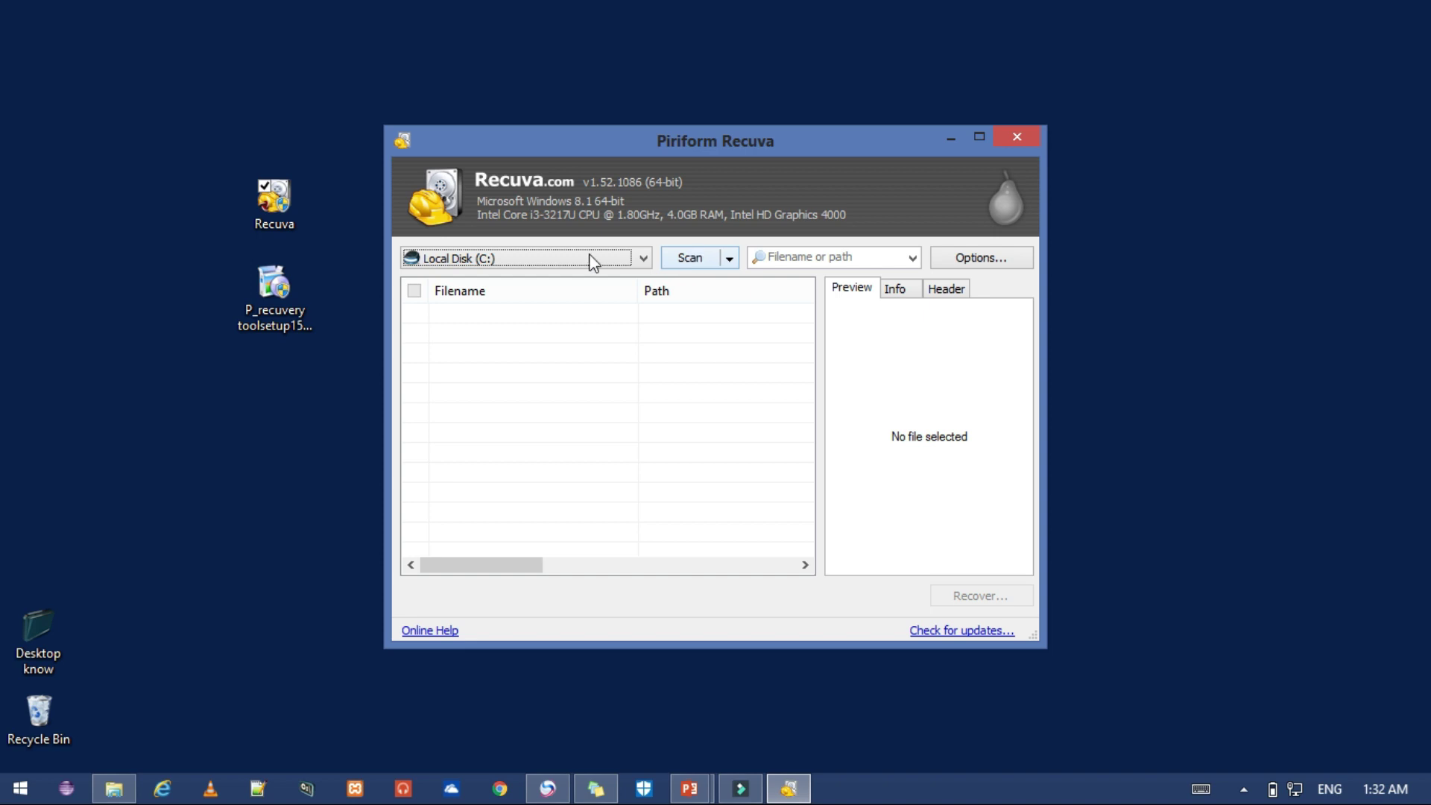
pyautogui.click(506, 262)
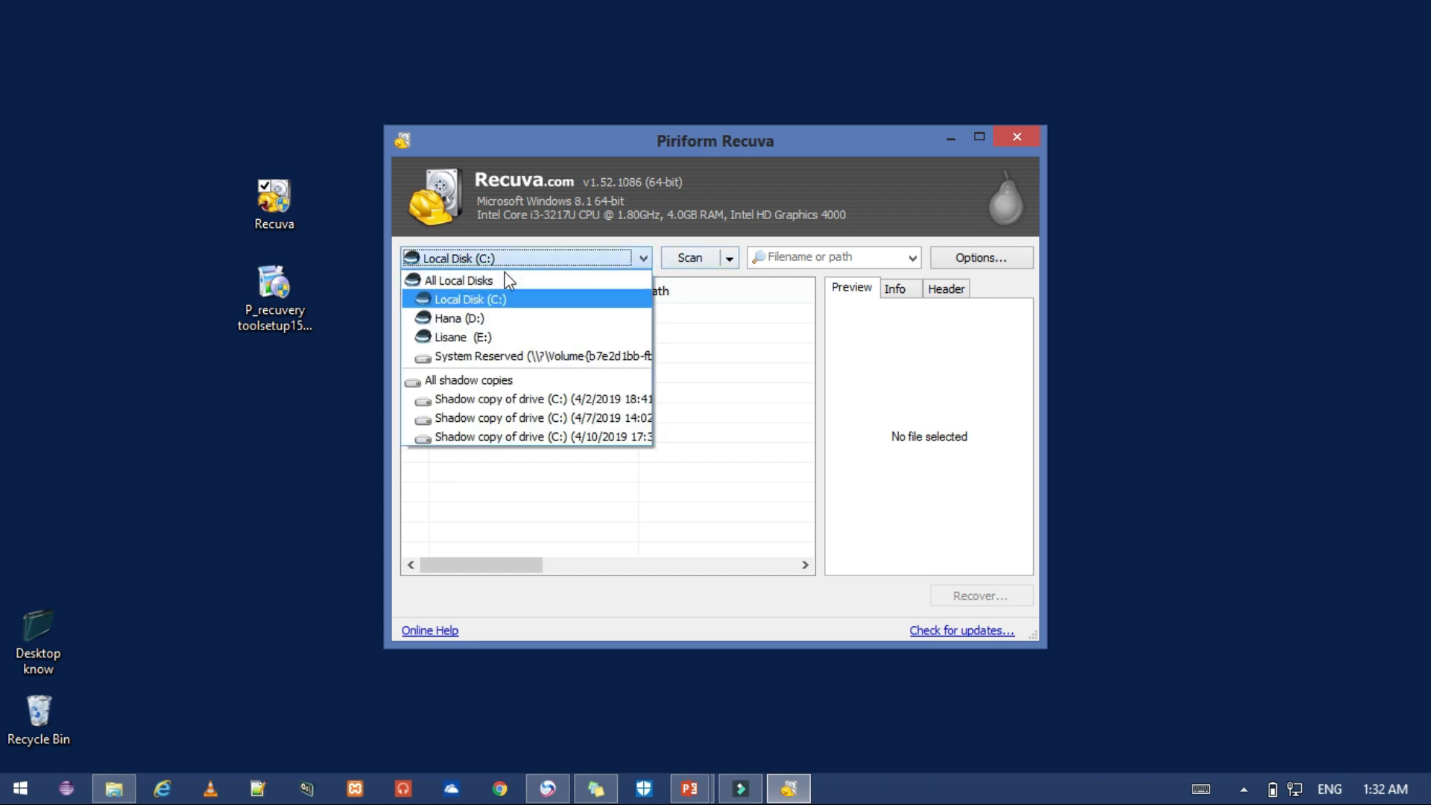
pyautogui.click(499, 298)
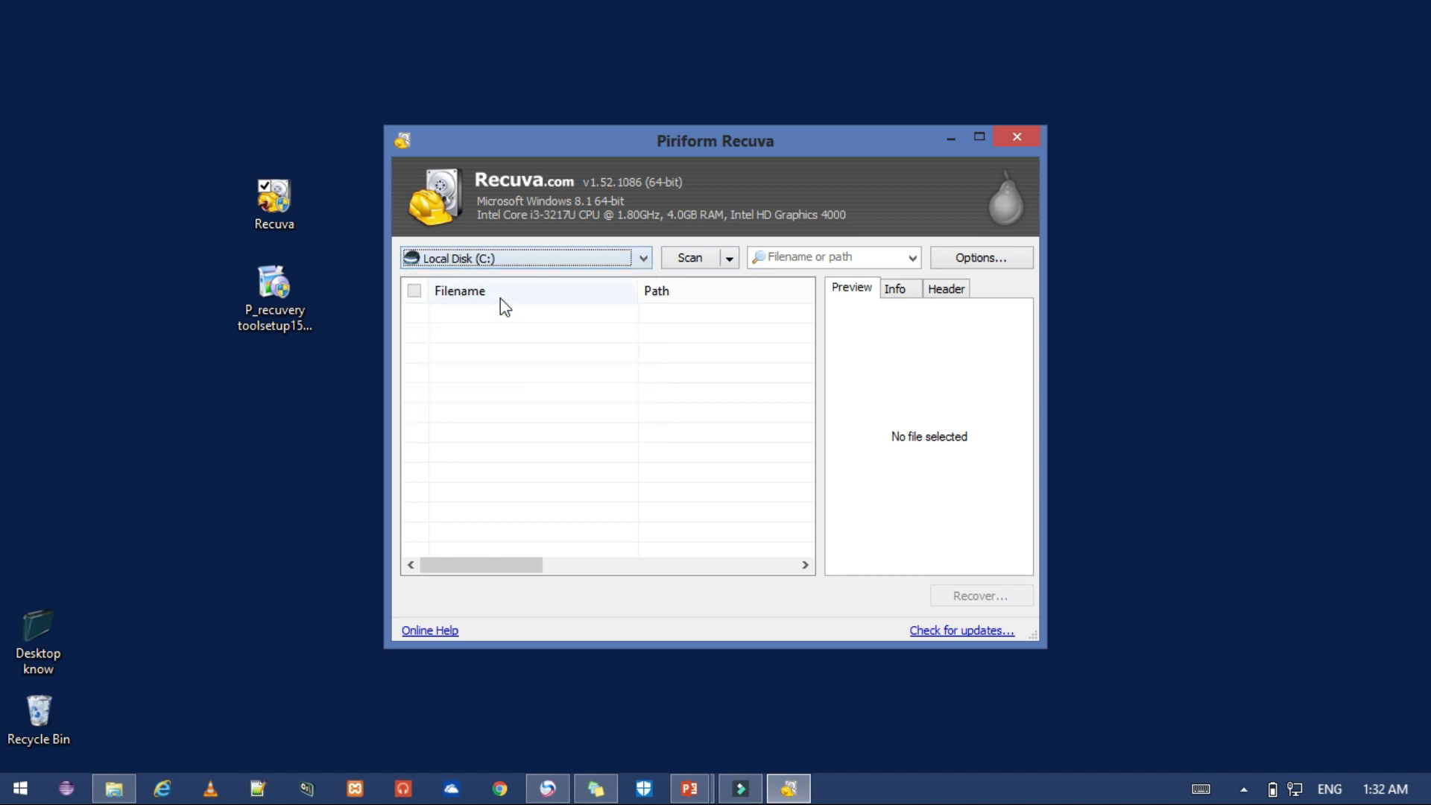
# Scan Local Disk (C:) for deleted files and wait for the results.
pyautogui.click(696, 260)
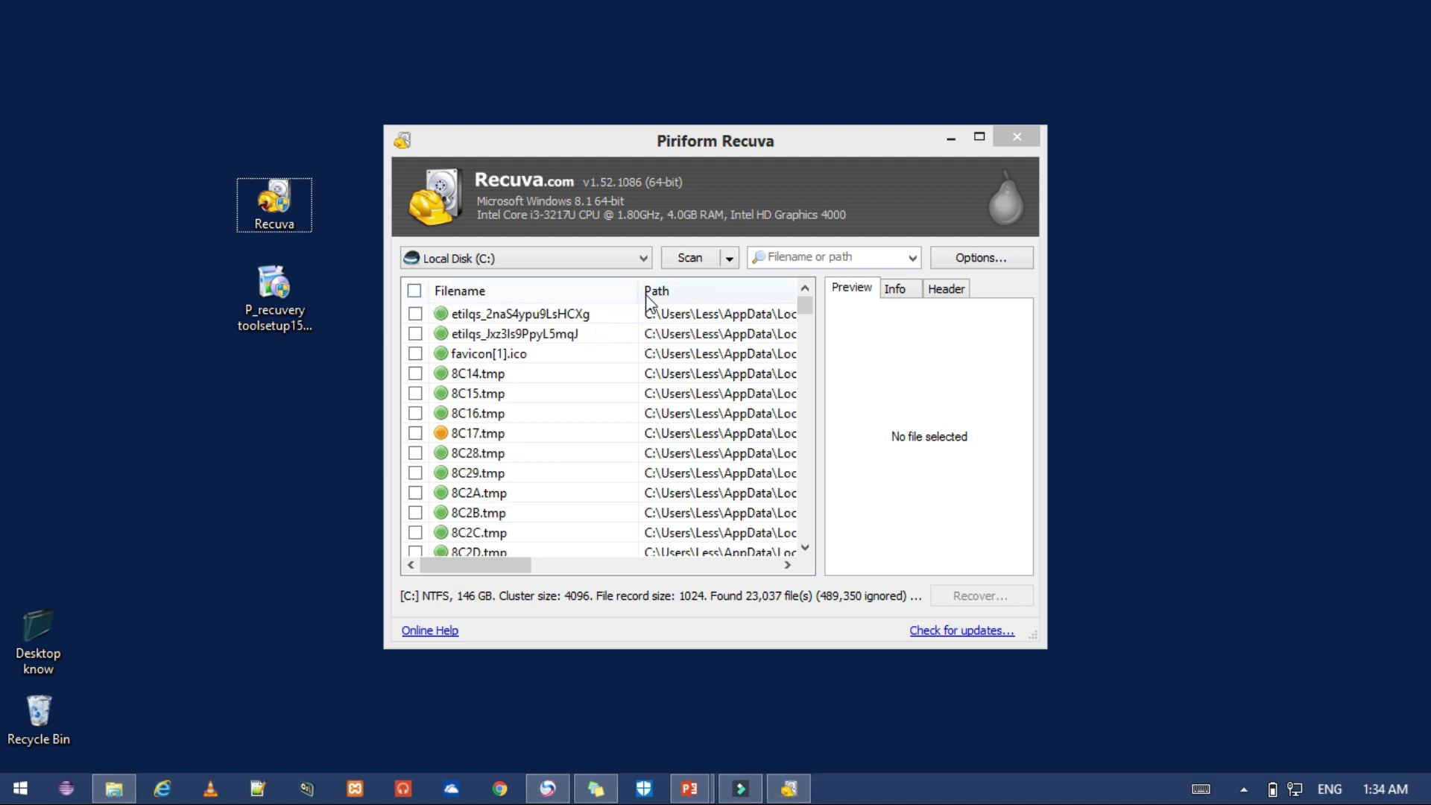
# Try marking and unmarking found files and their context options, including videoplaybackWYKM9DJR.mp4.
pyautogui.click(806, 309)
pyautogui.moveTo(805, 305)
pyautogui.mouseDown()
pyautogui.moveTo(808, 378)
pyautogui.moveTo(808, 294)
pyautogui.mouseUp()
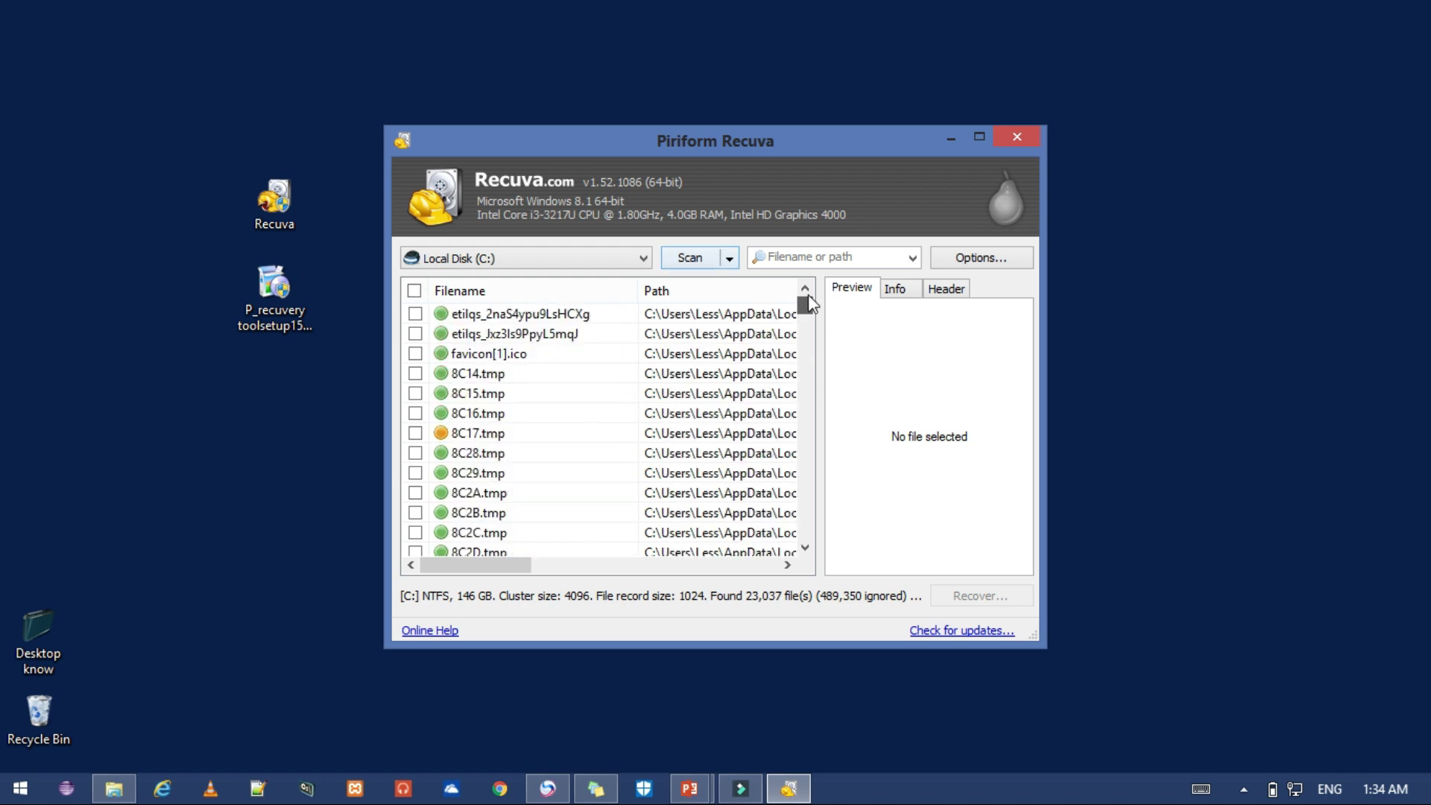
pyautogui.click(415, 313)
pyautogui.click(415, 314)
pyautogui.click(415, 291)
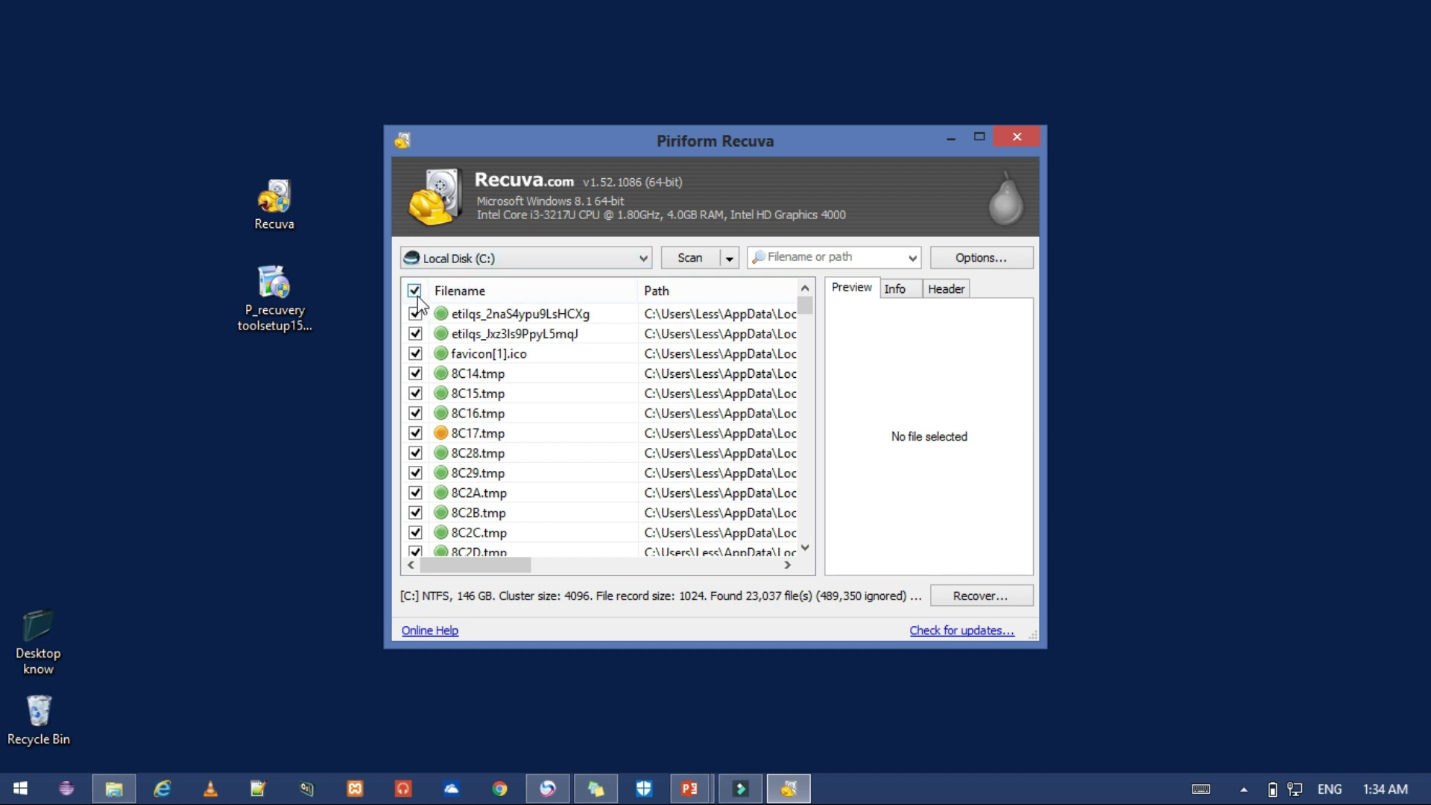
pyautogui.rightClick(417, 323)
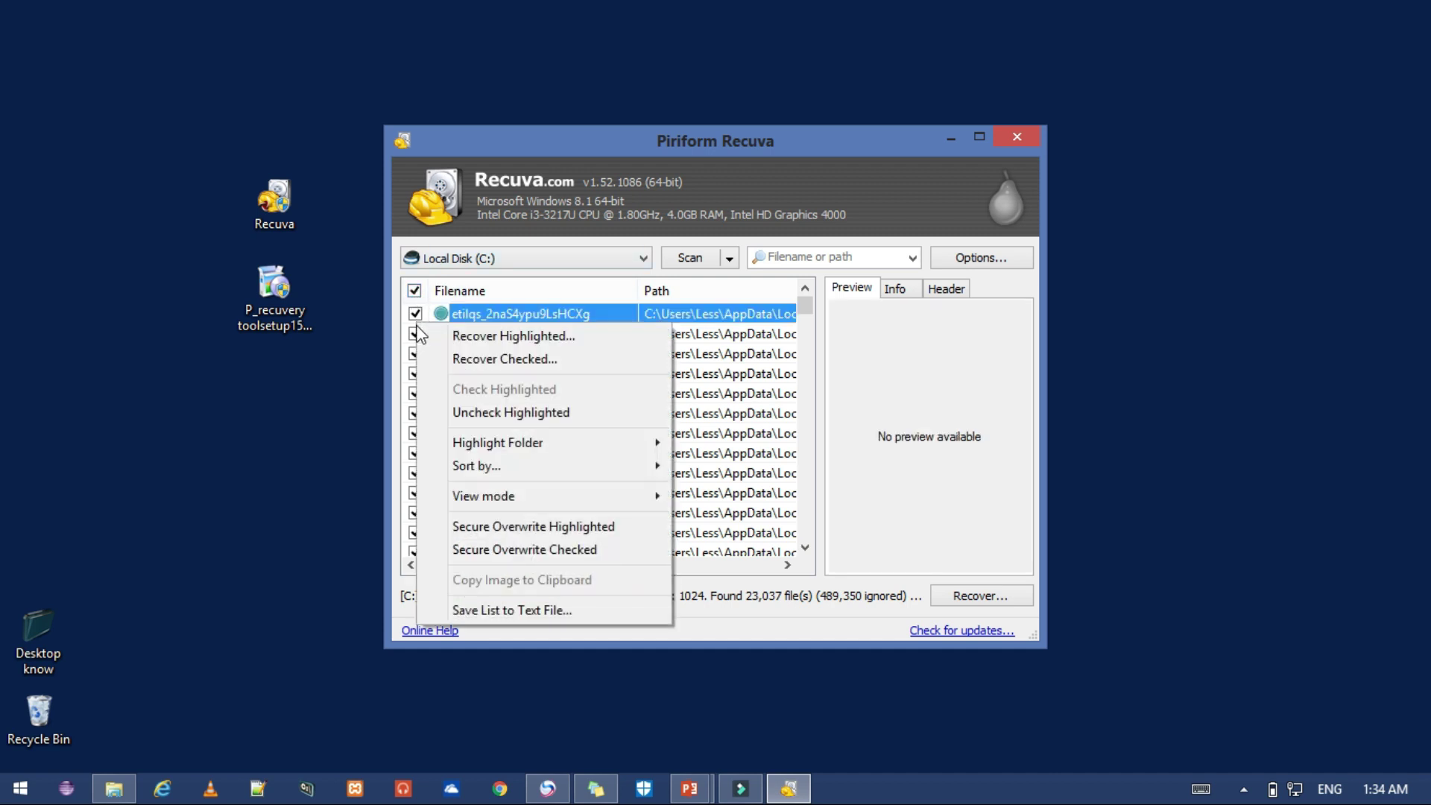
pyautogui.click(417, 315)
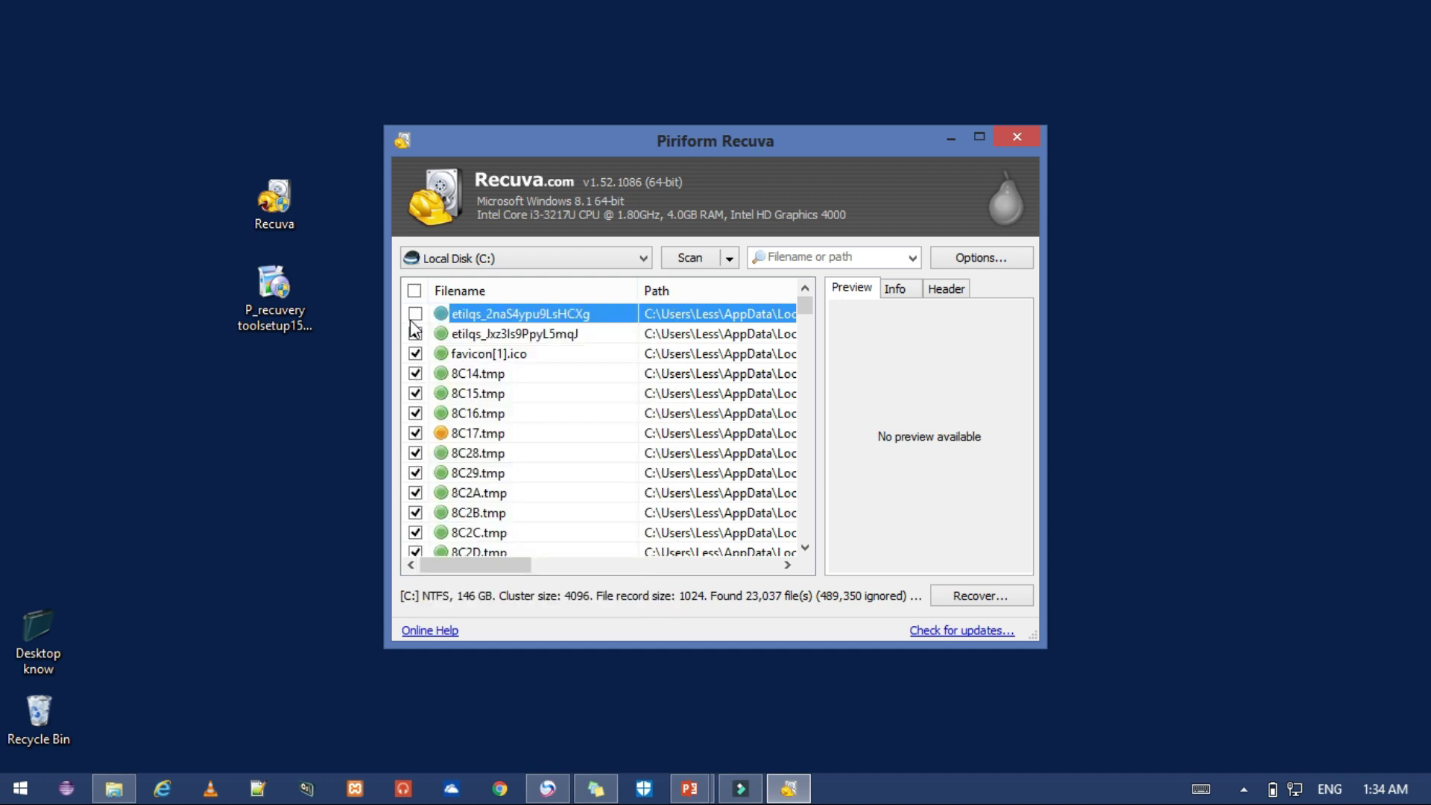
pyautogui.rightClick(421, 315)
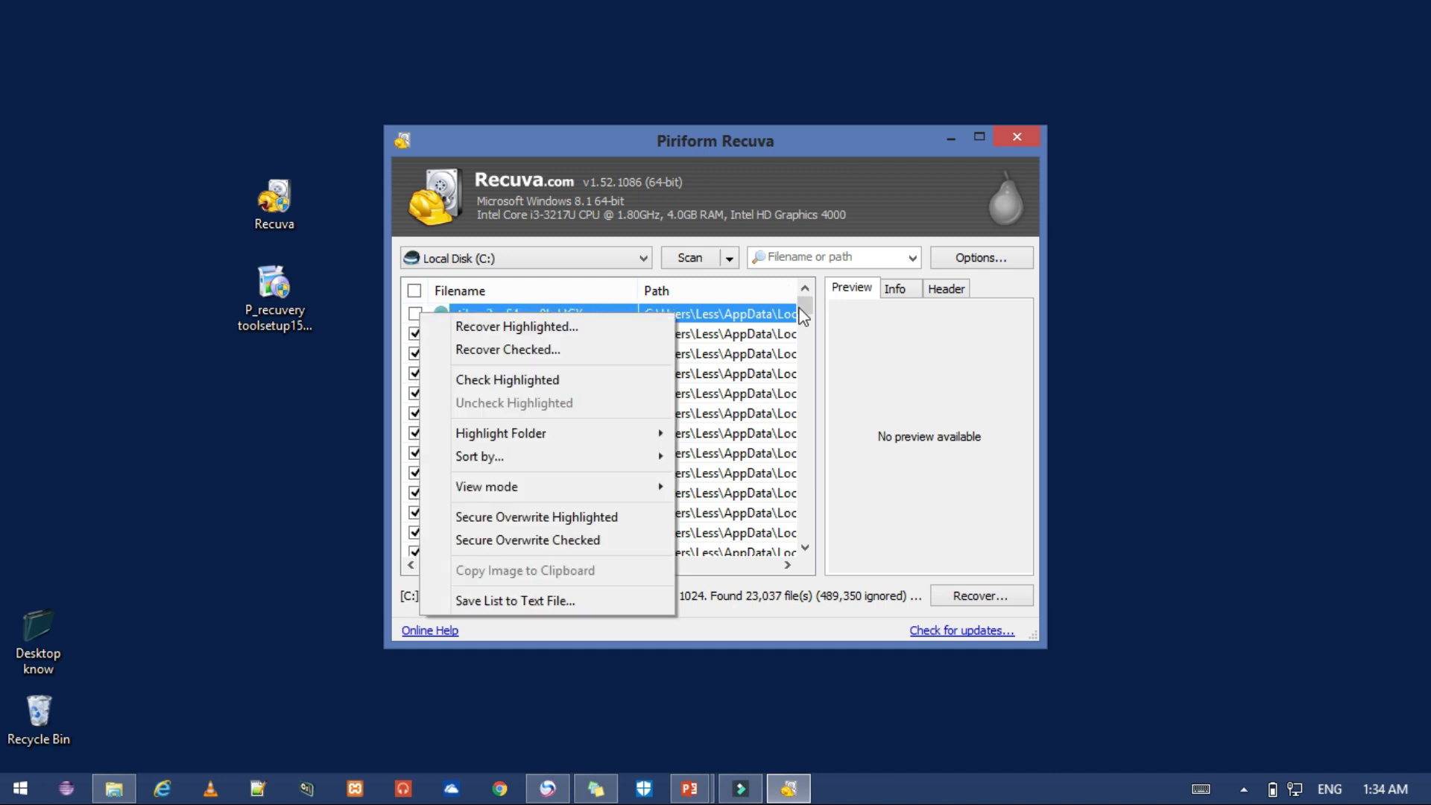
pyautogui.moveTo(808, 303); pyautogui.dragTo(820, 332)
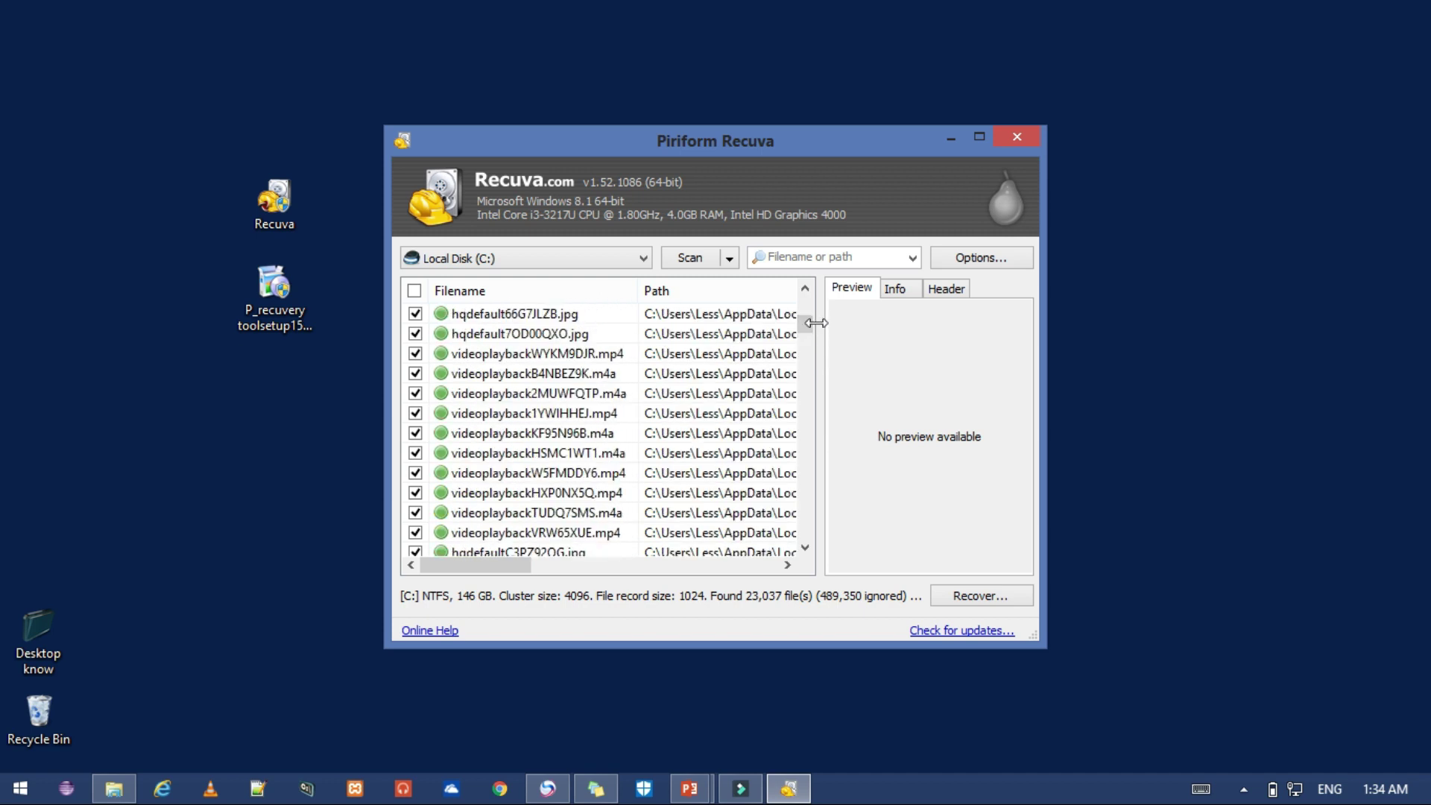
pyautogui.rightClick(428, 357)
pyautogui.rightClick(429, 357)
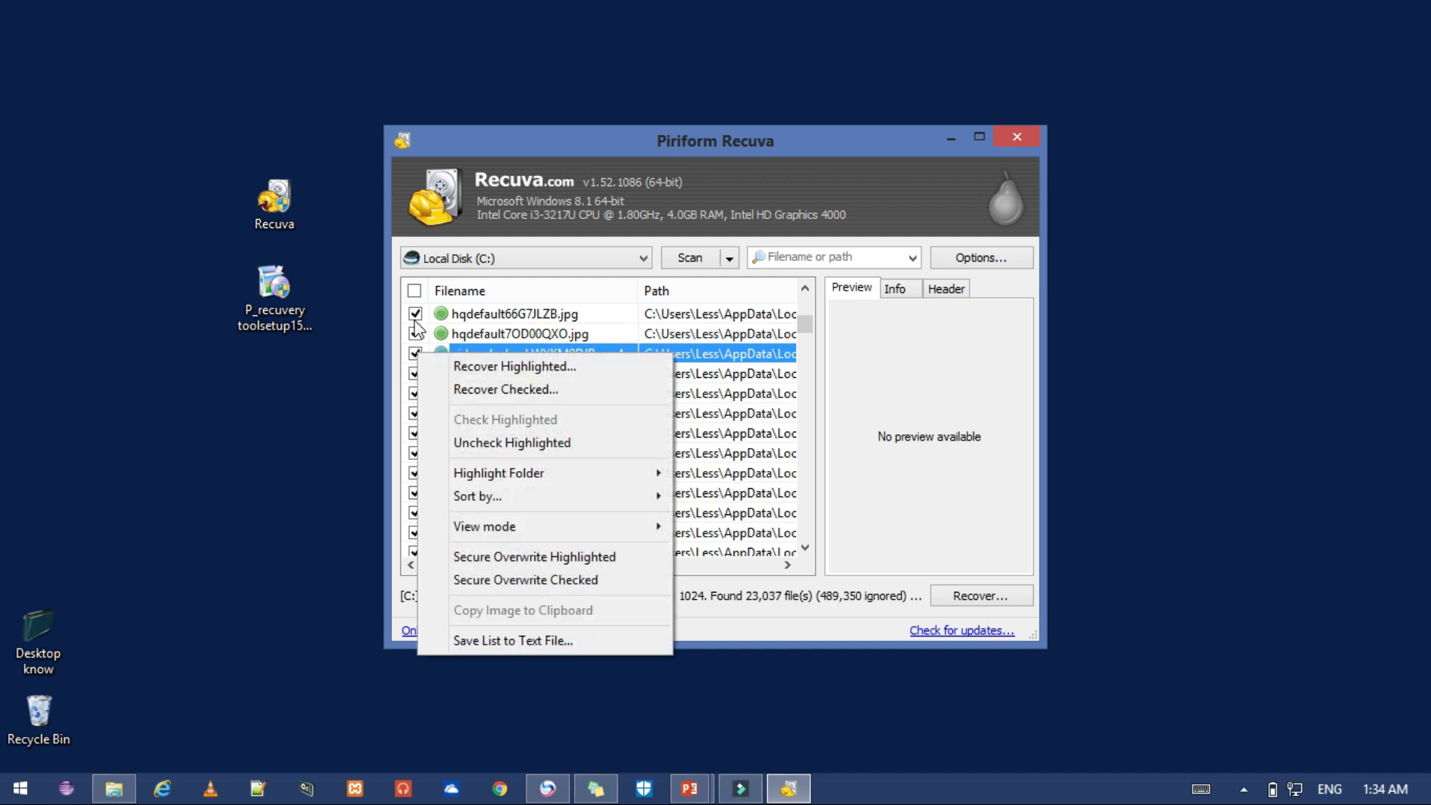
pyautogui.click(414, 295)
# Unmark all found files, then check only videoplaybackB4NBEZ9K.m4a for recovery.
pyautogui.click(414, 291)
pyautogui.click(415, 291)
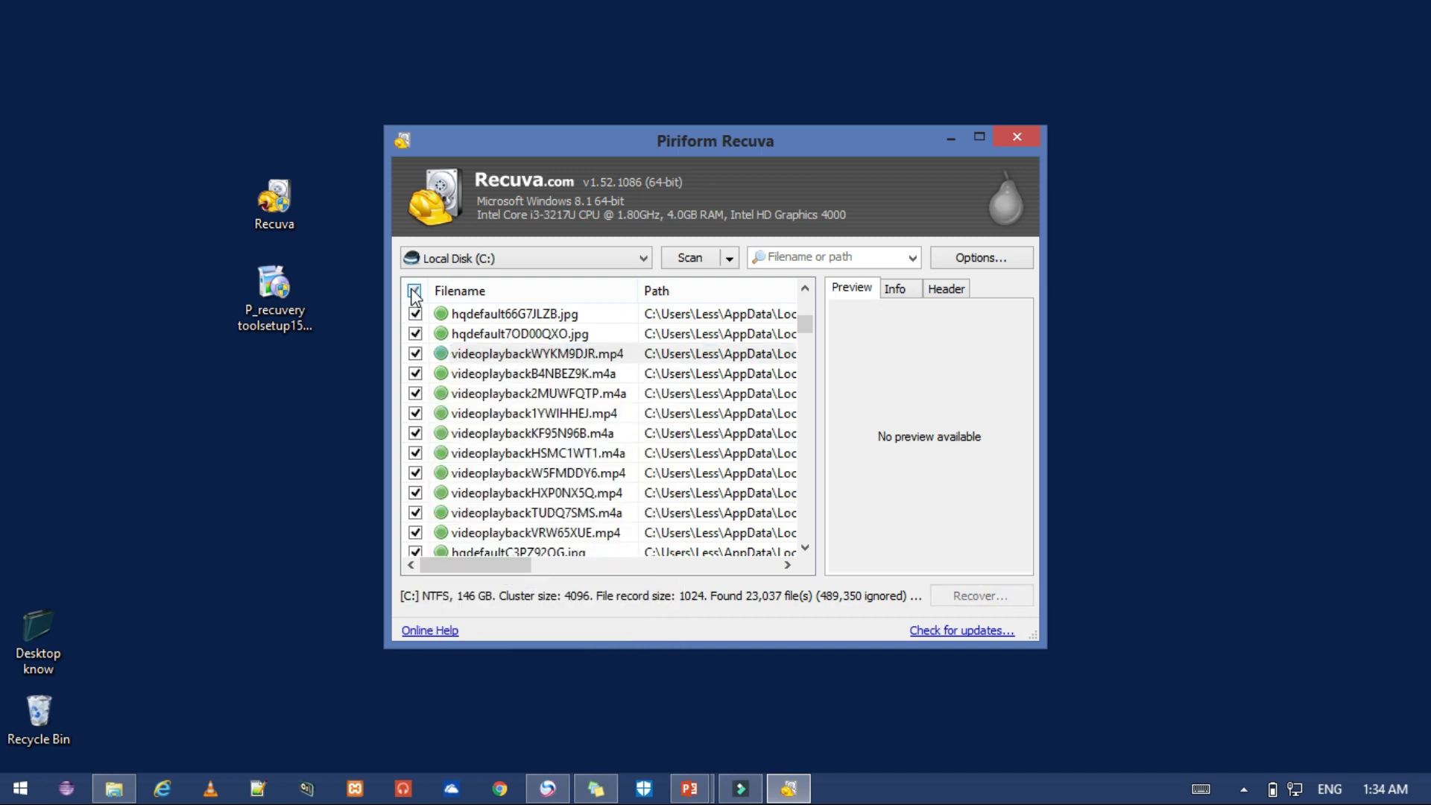
pyautogui.click(414, 290)
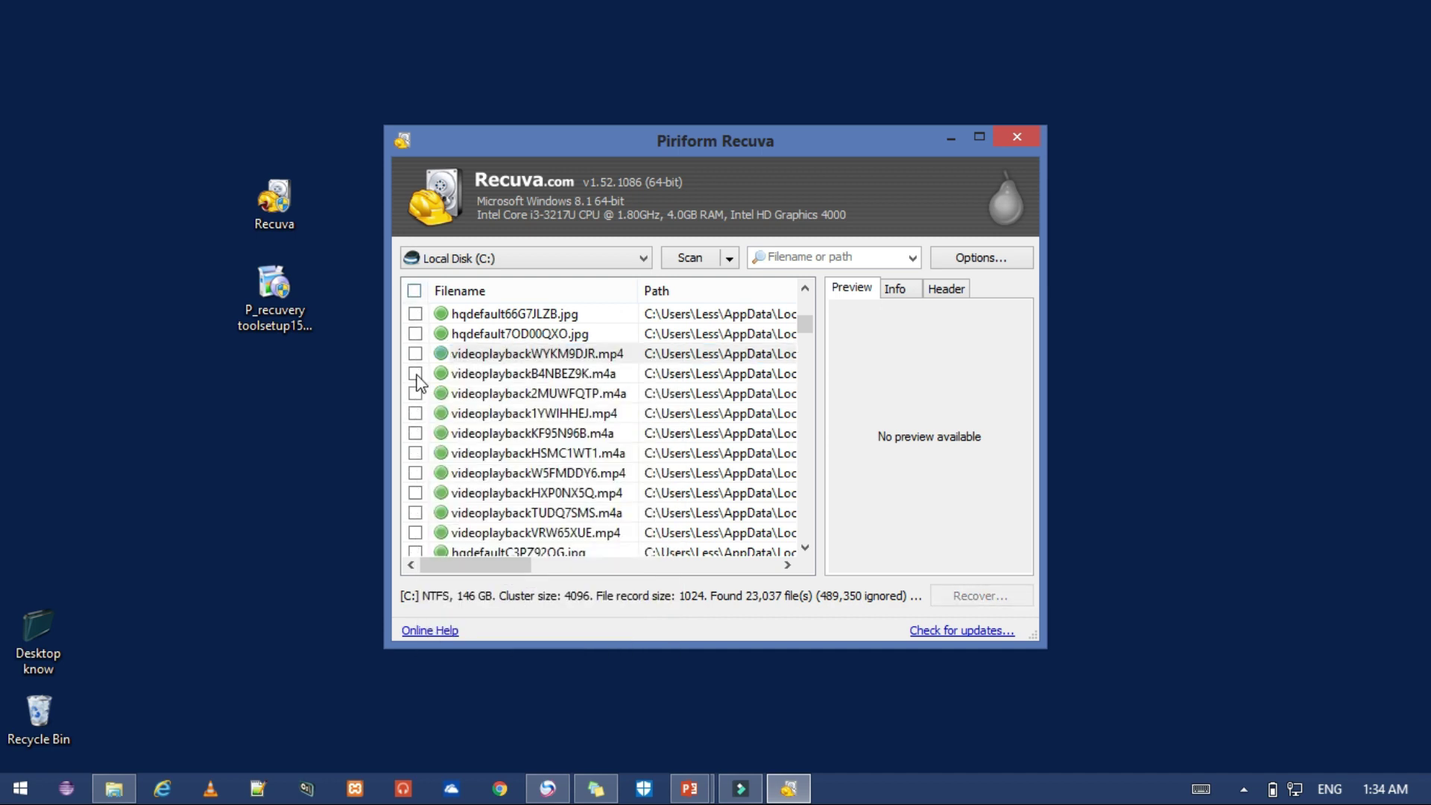
pyautogui.rightClick(420, 383)
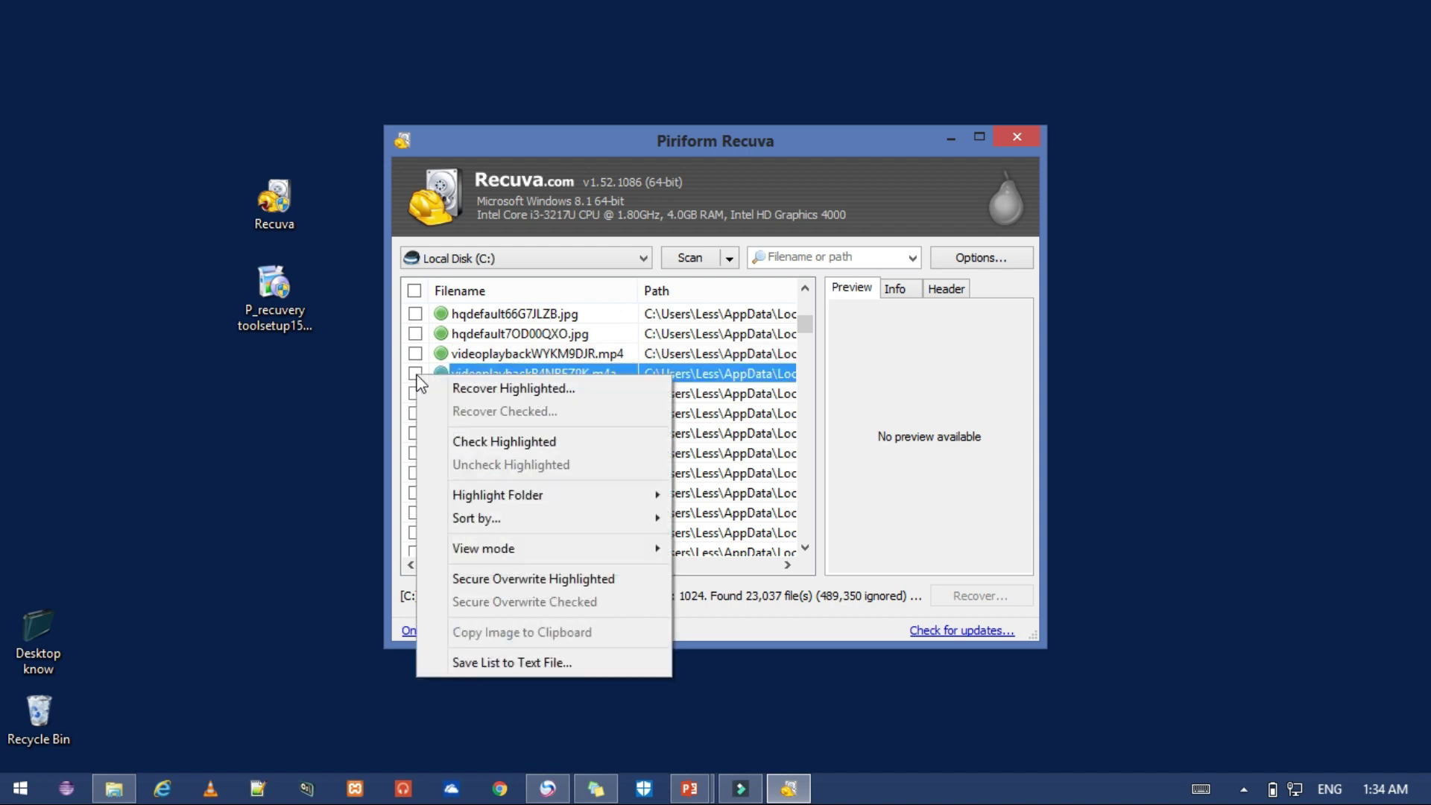
pyautogui.click(415, 373)
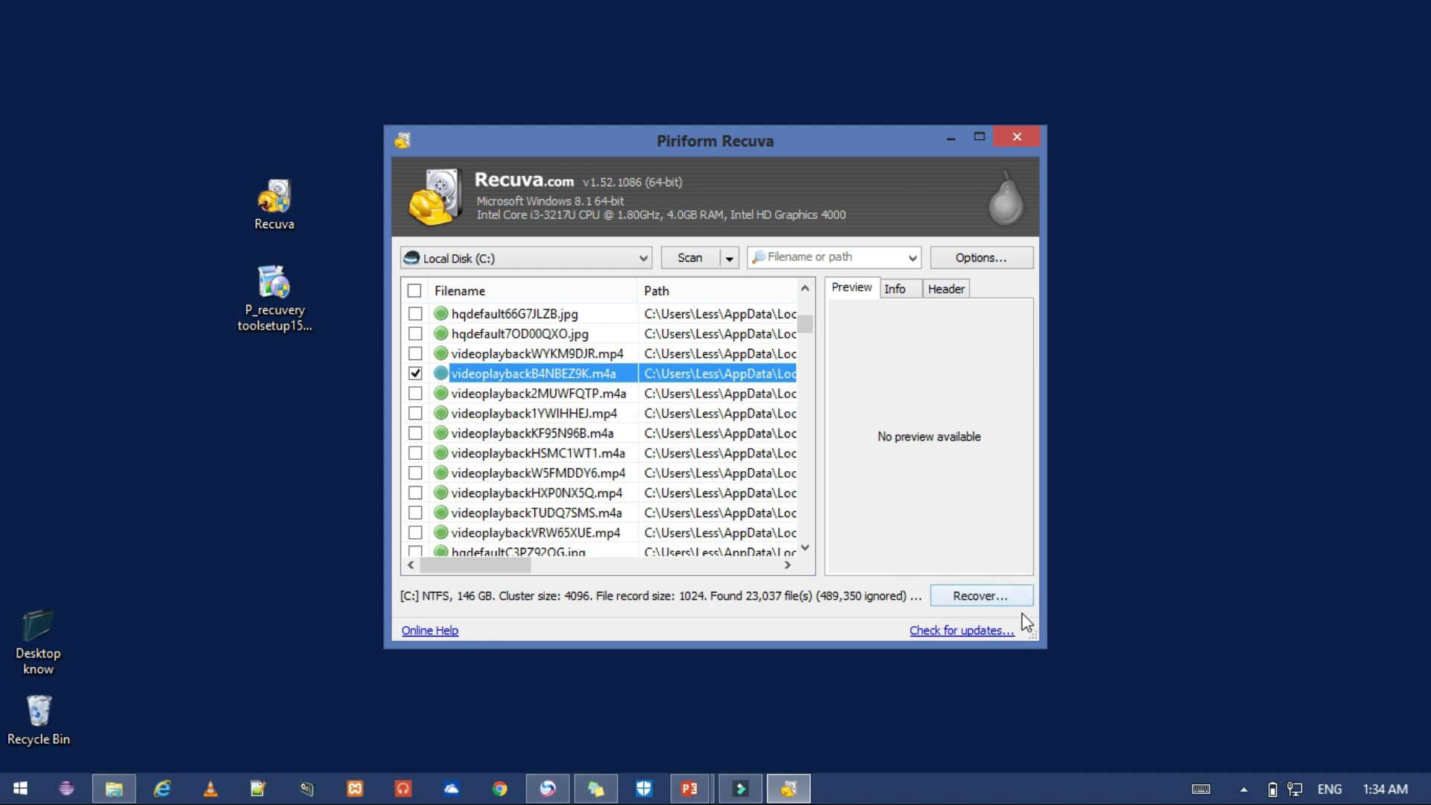
# Recover the marked file, choosing the Desktop as the destination folder.
pyautogui.click(995, 597)
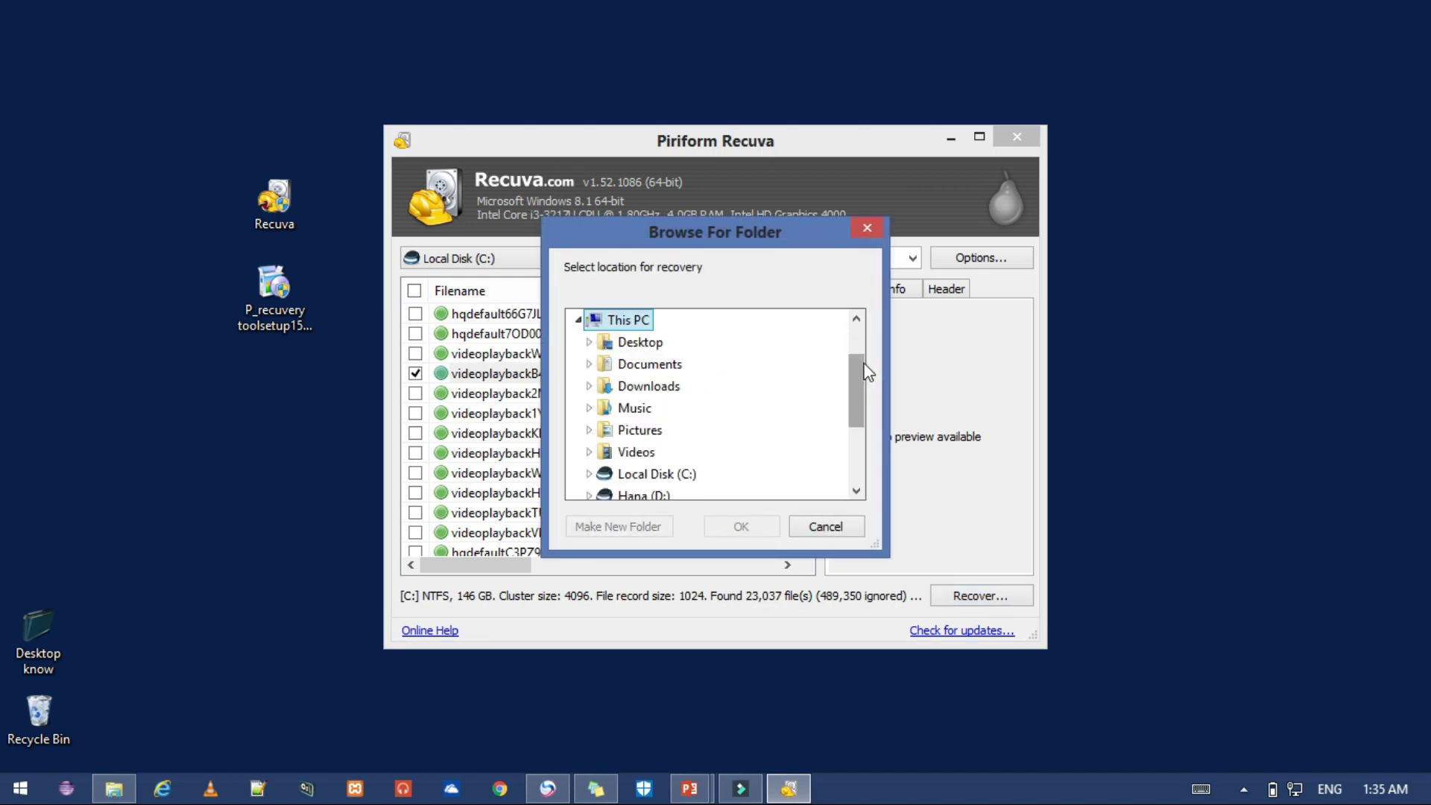
pyautogui.moveTo(858, 369); pyautogui.dragTo(855, 404)
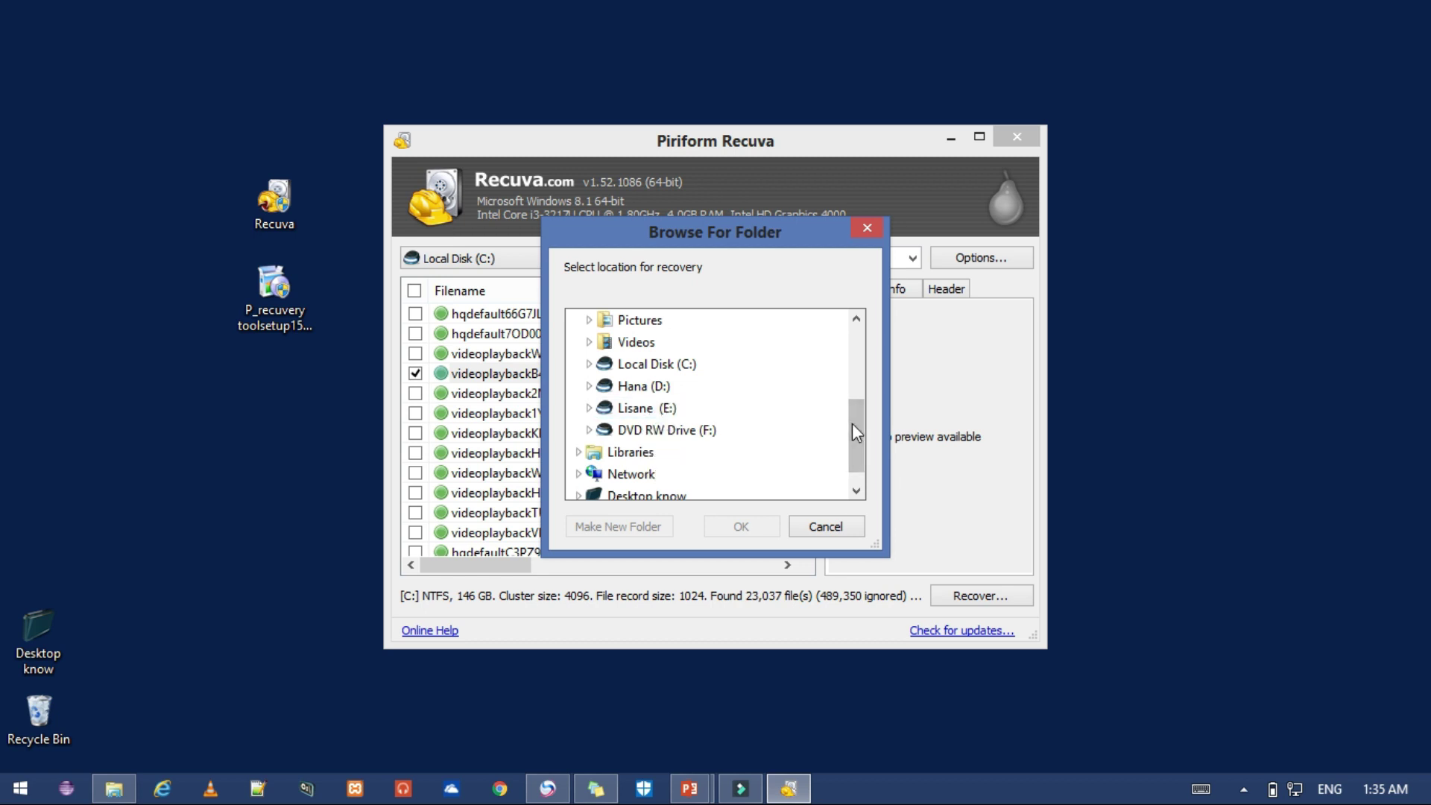
pyautogui.moveTo(854, 423); pyautogui.dragTo(856, 446)
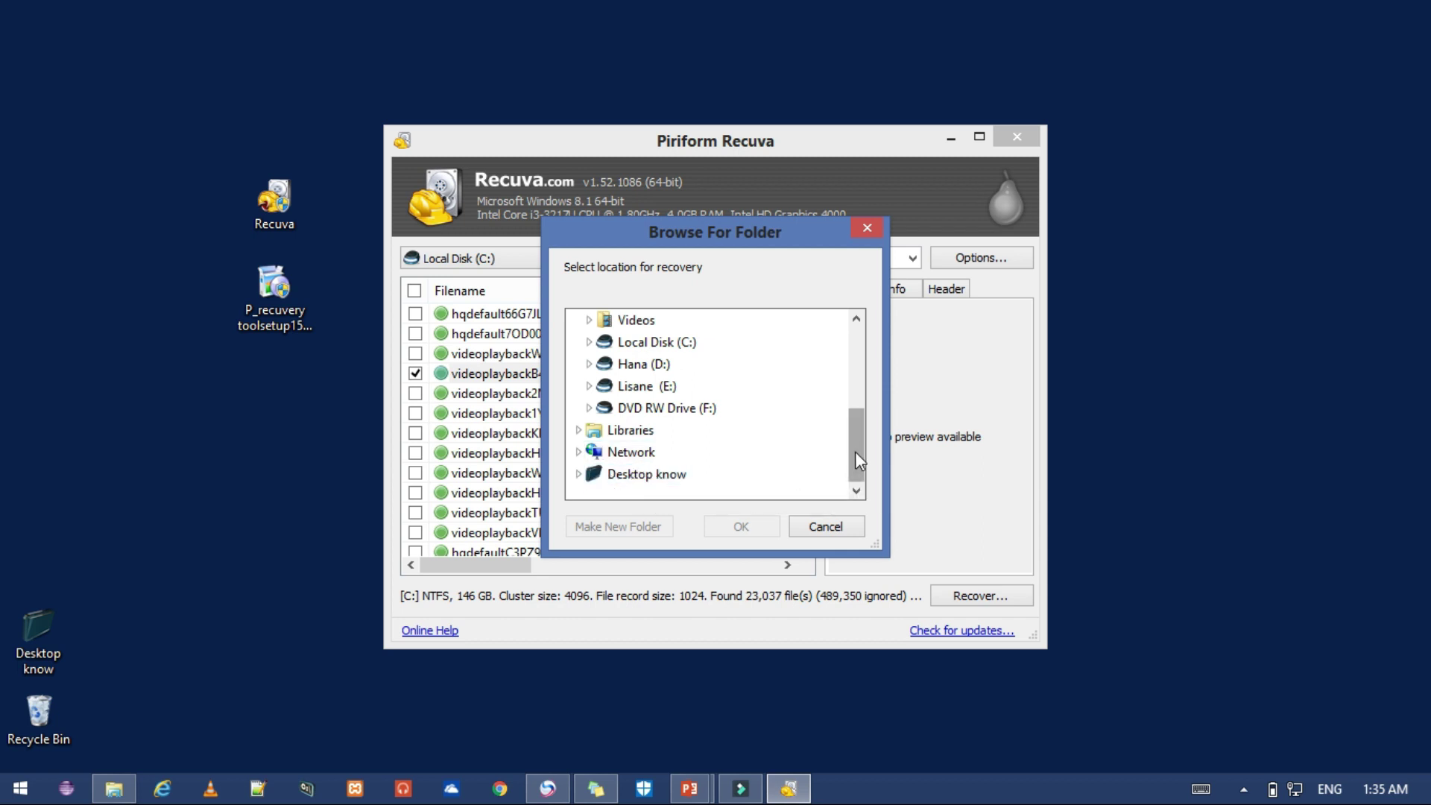
pyautogui.moveTo(856, 450); pyautogui.dragTo(852, 390)
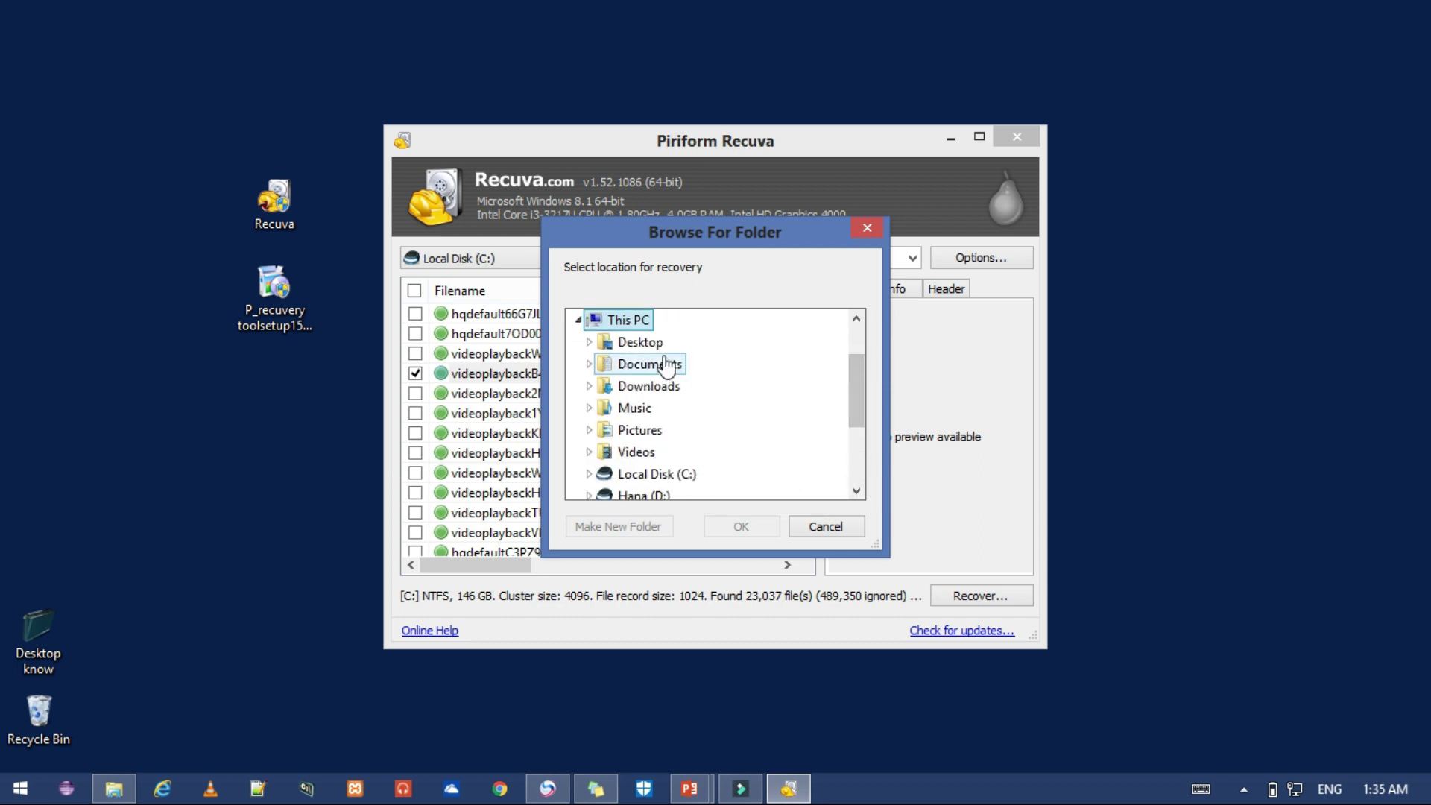
pyautogui.click(629, 342)
pyautogui.scroll(1, 660, 348)
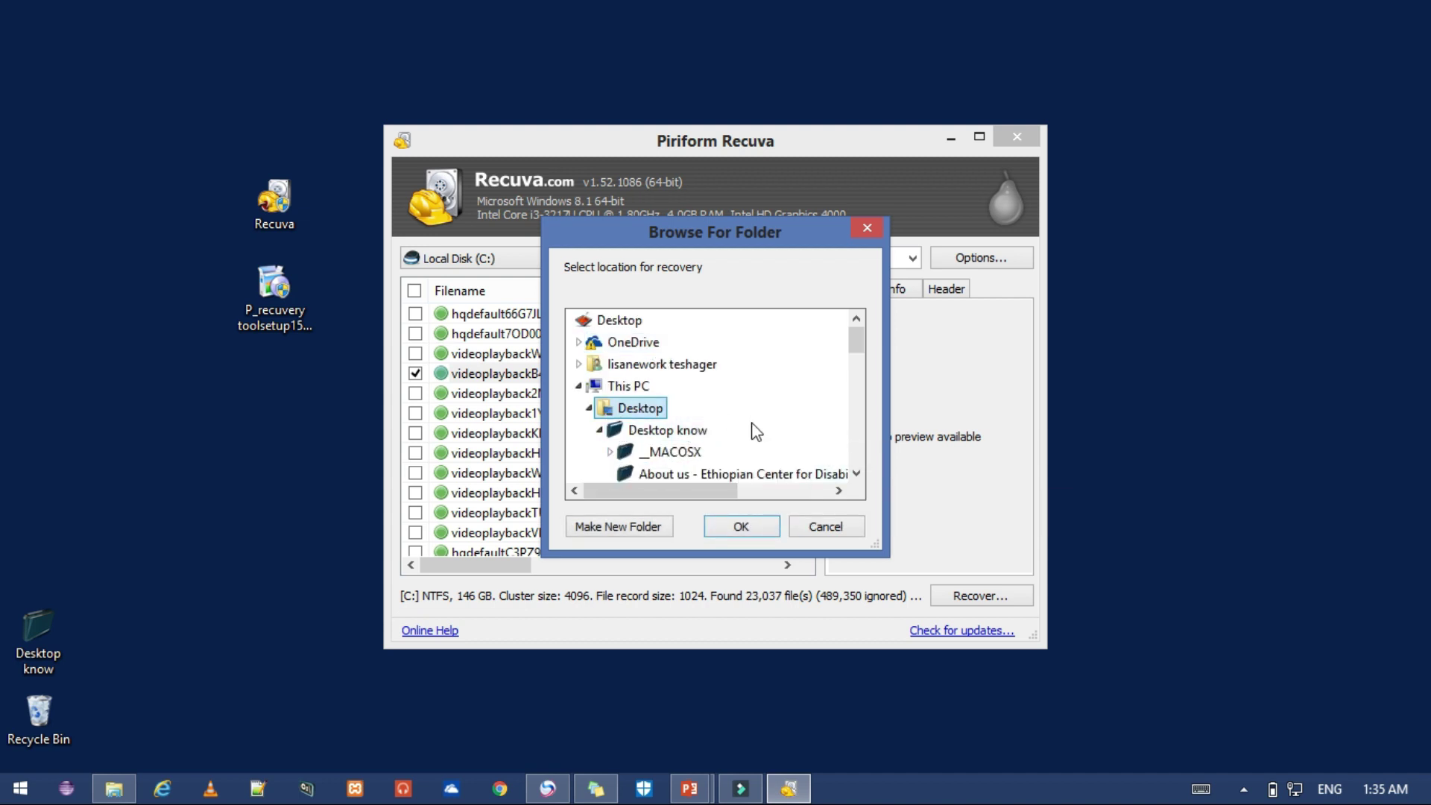
pyautogui.click(750, 531)
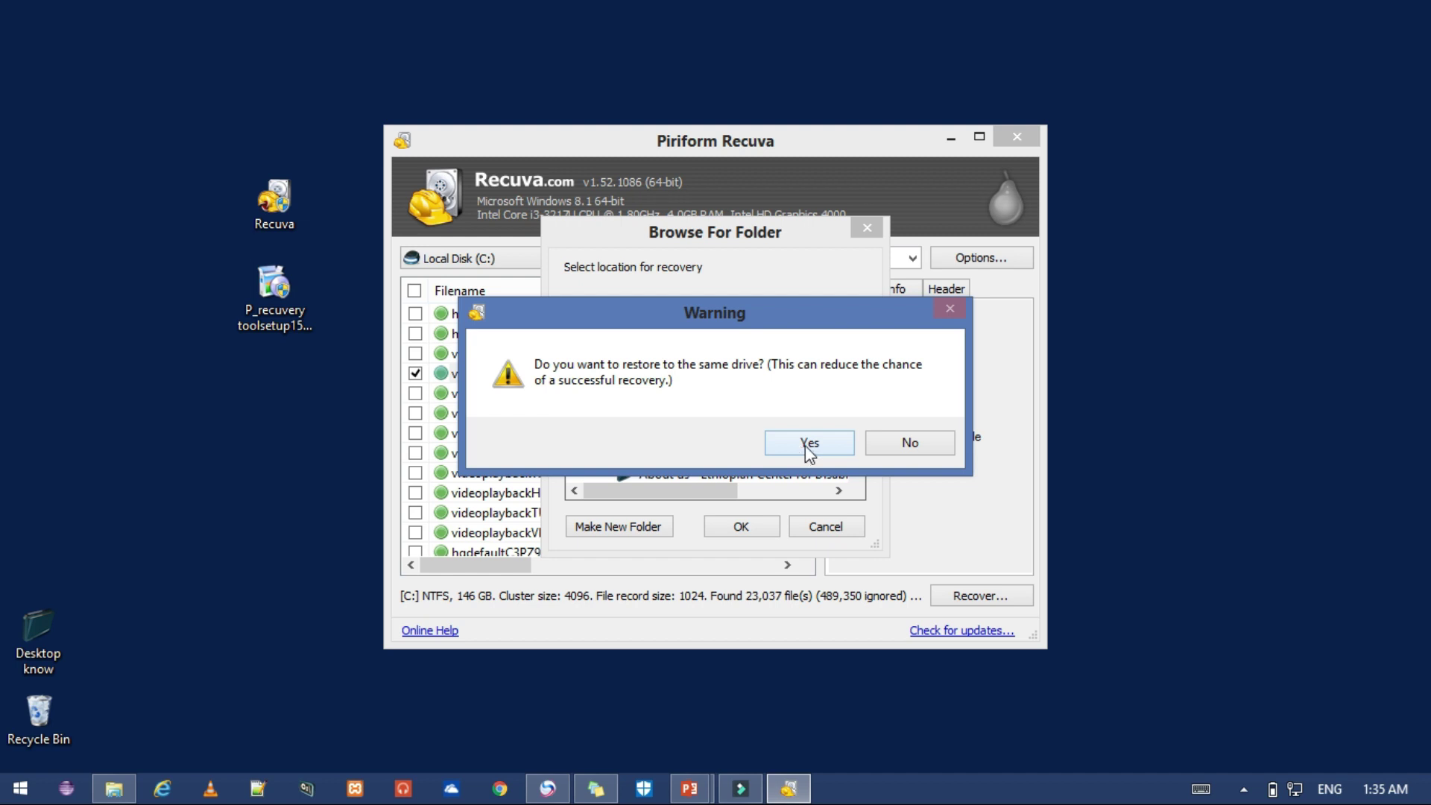
# Accept restoring to the same drive and close the summary showing videoplaybackB4NBEZ9K.m4a recovered.
pyautogui.click(805, 443)
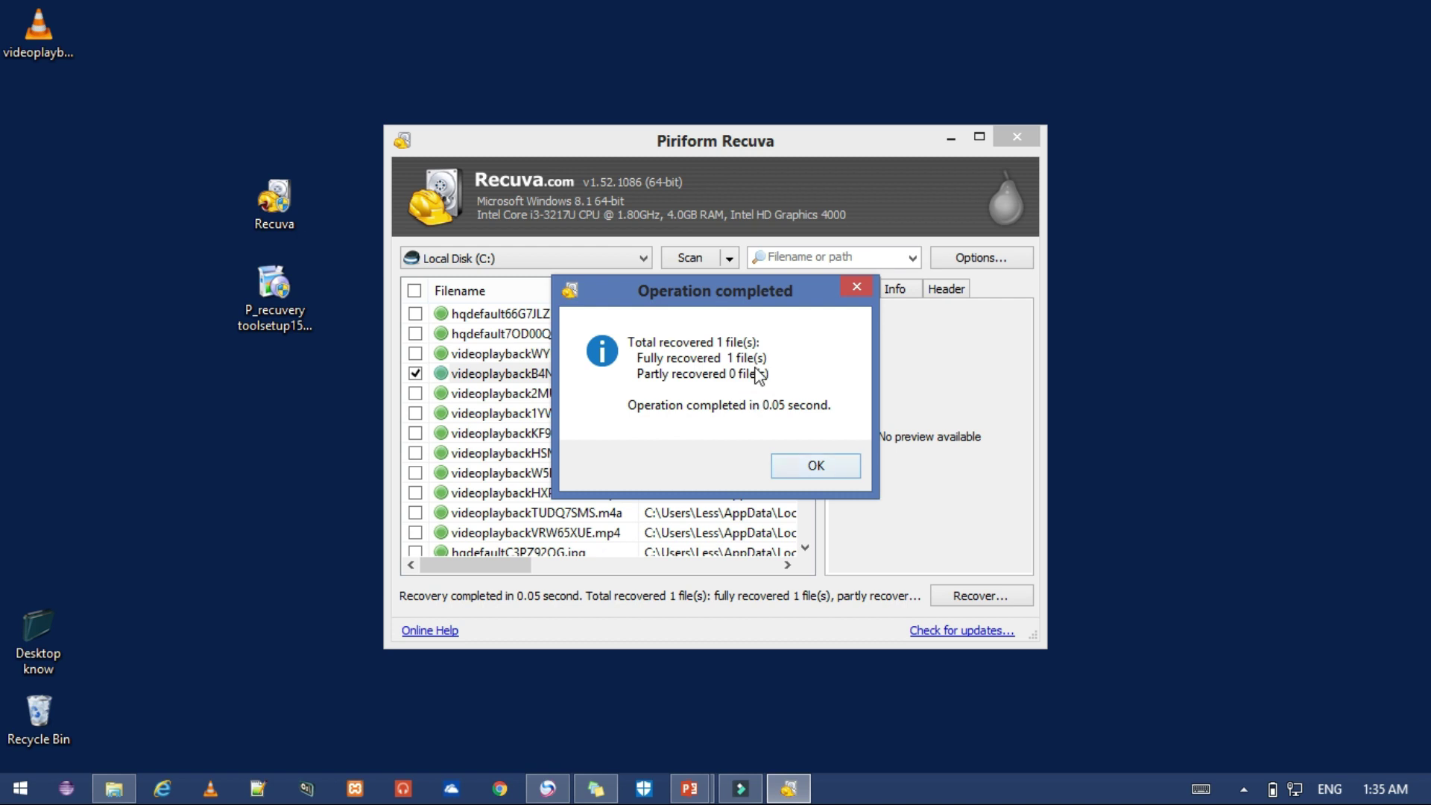
pyautogui.click(811, 465)
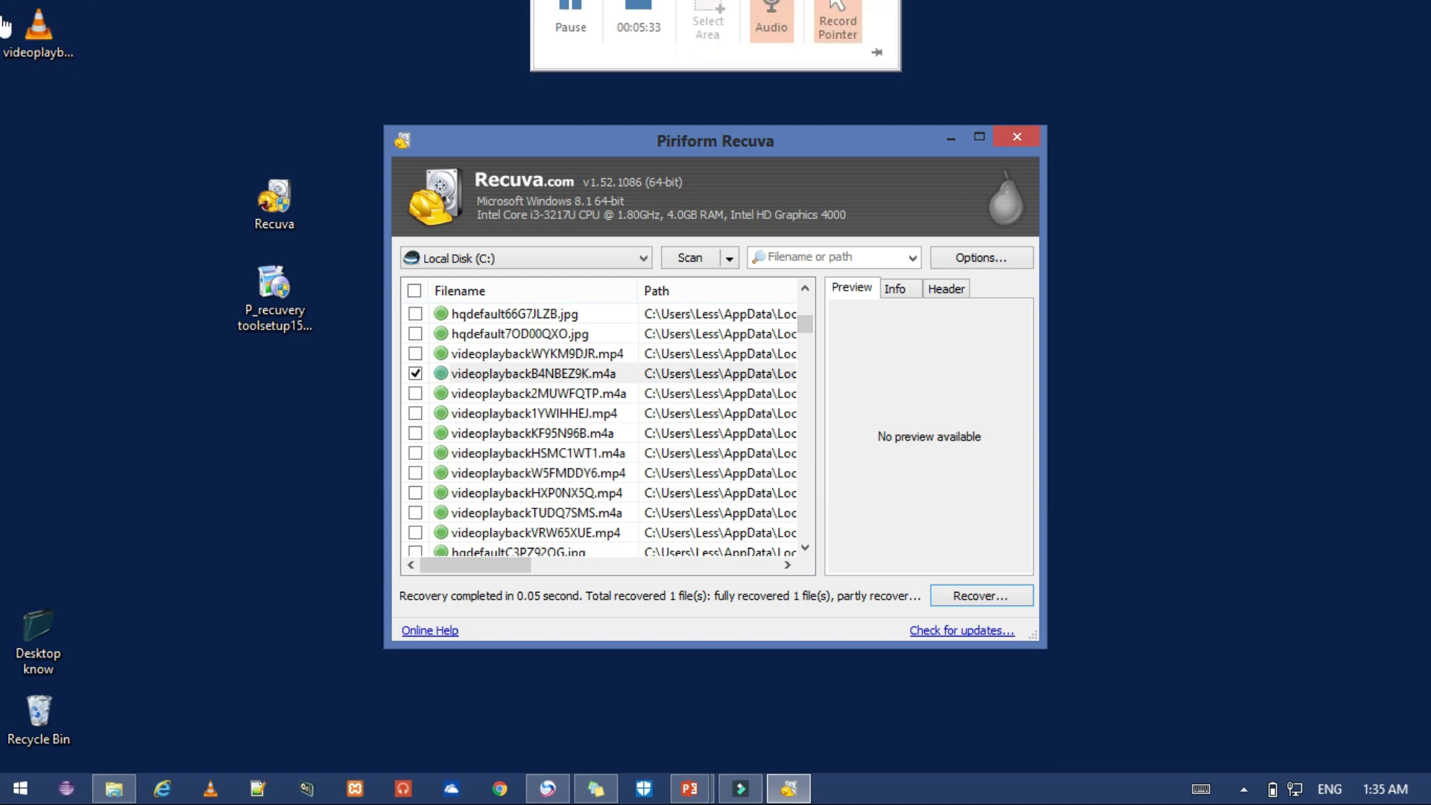
# Move the videoplaybackB4NBEZ9K.m4a desktop icon further down the left side.
pyautogui.click(54, 51)
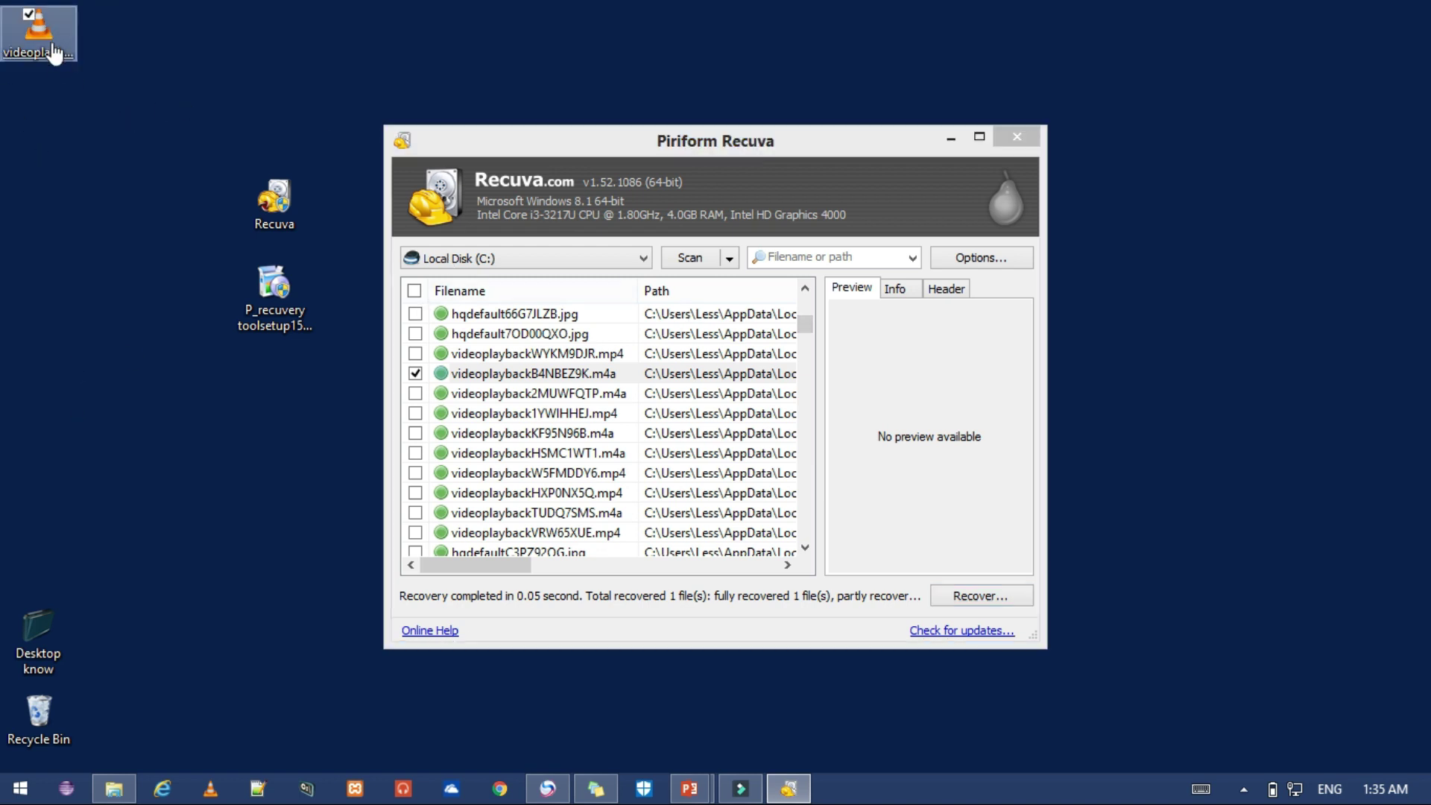
pyautogui.moveTo(54, 51); pyautogui.dragTo(51, 183)
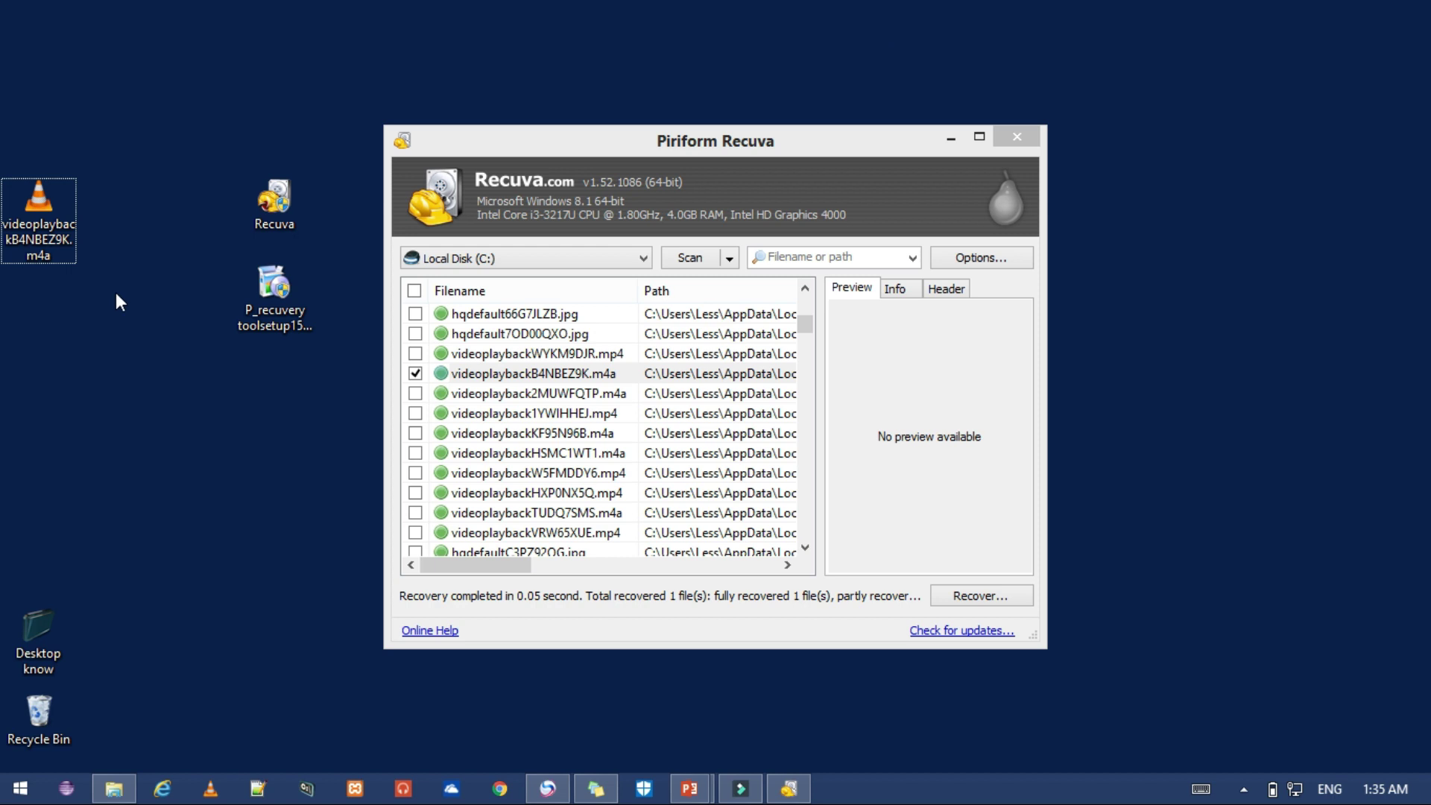
pyautogui.click(38, 216)
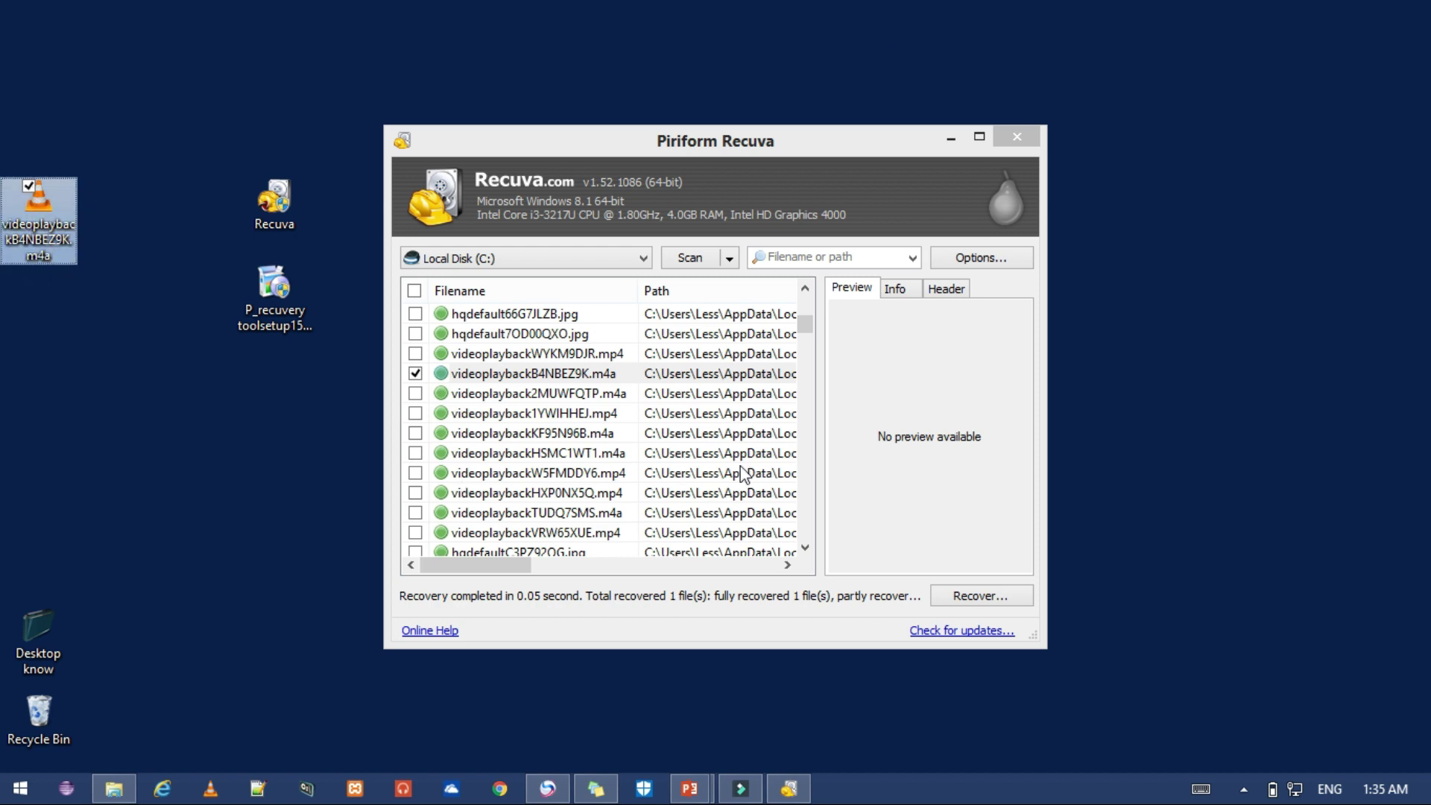